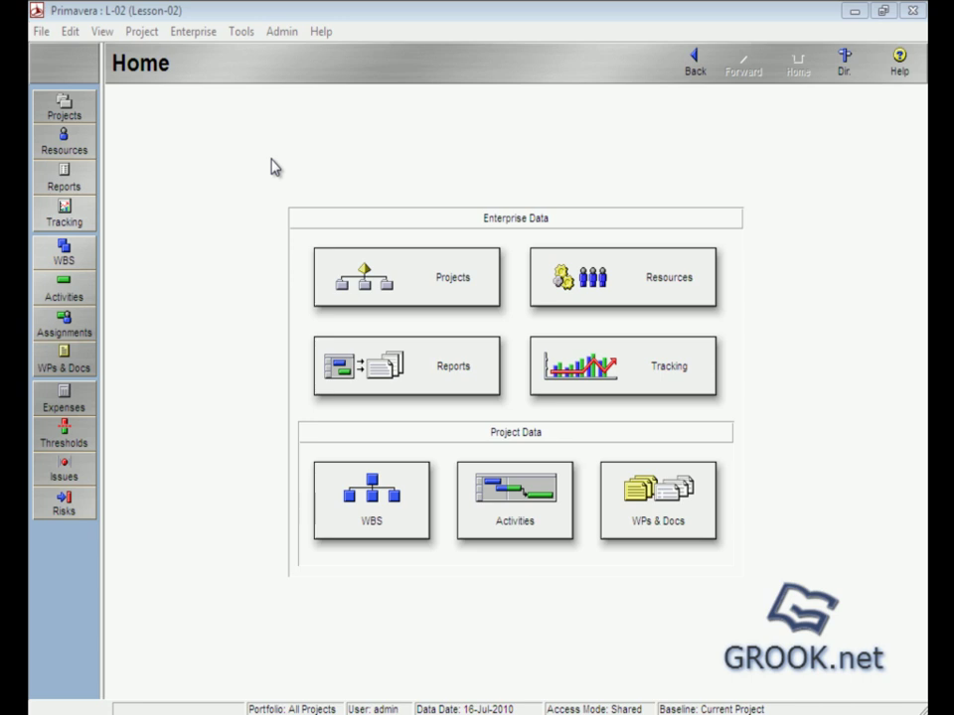
# Open the general admin preferences and set the first day of the week for calendars to Saturday
pyautogui.click(281, 32)
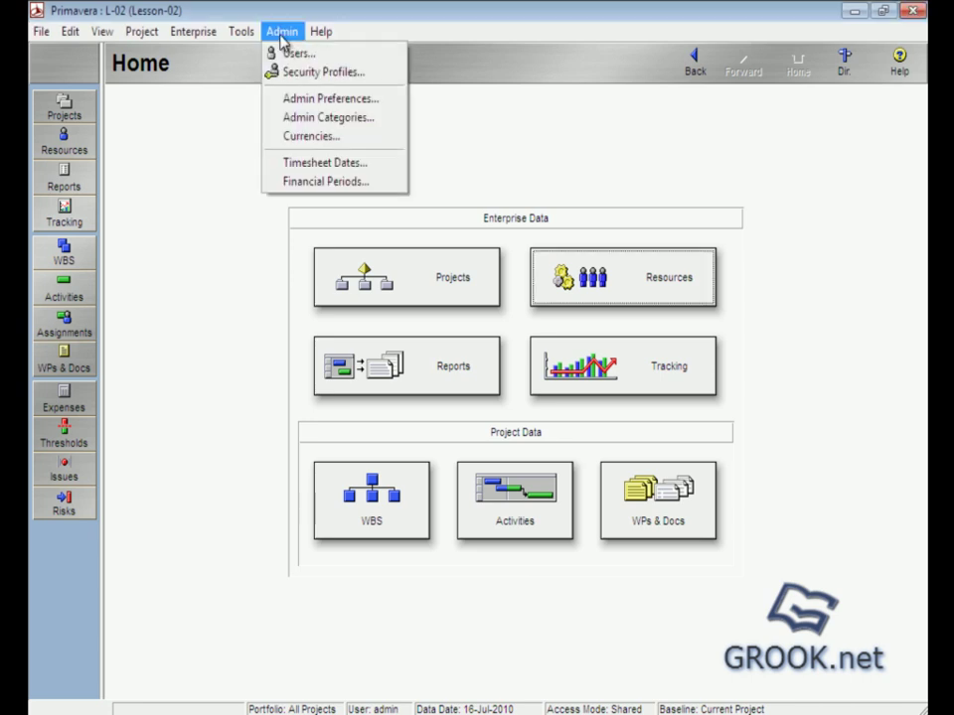
pyautogui.click(312, 100)
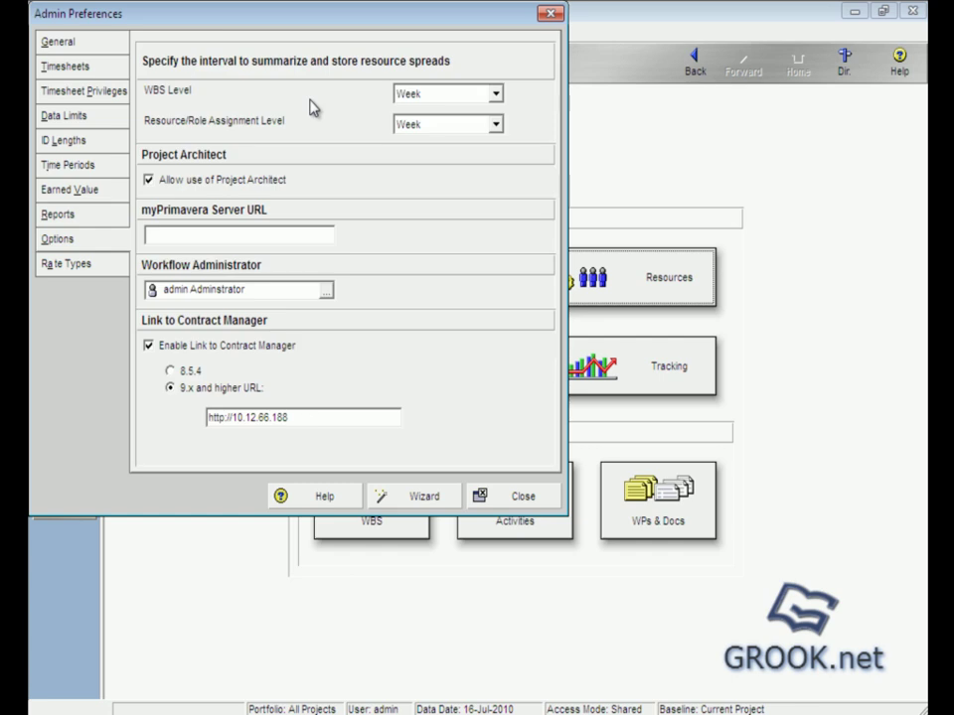
pyautogui.click(86, 49)
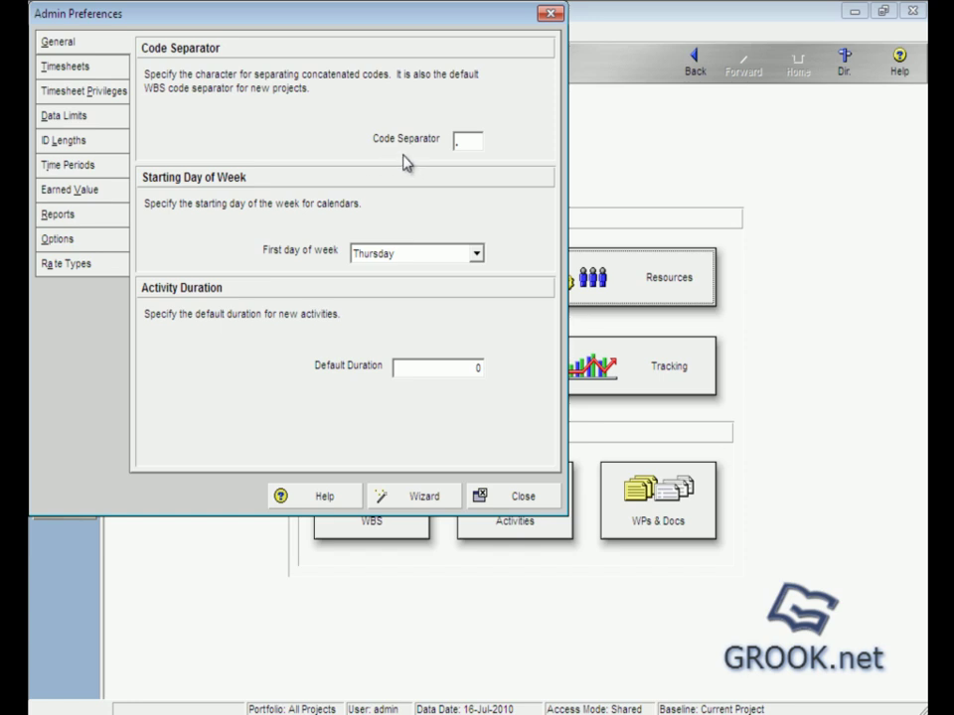
pyautogui.doubleClick(473, 145)
pyautogui.click(477, 255)
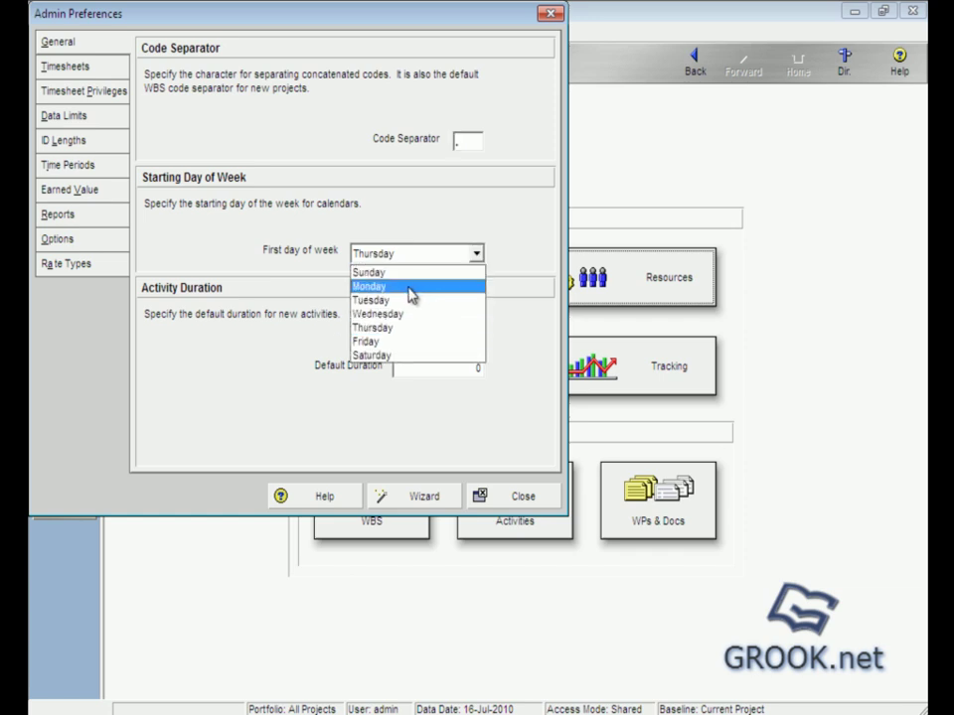
pyautogui.click(397, 288)
pyautogui.click(477, 255)
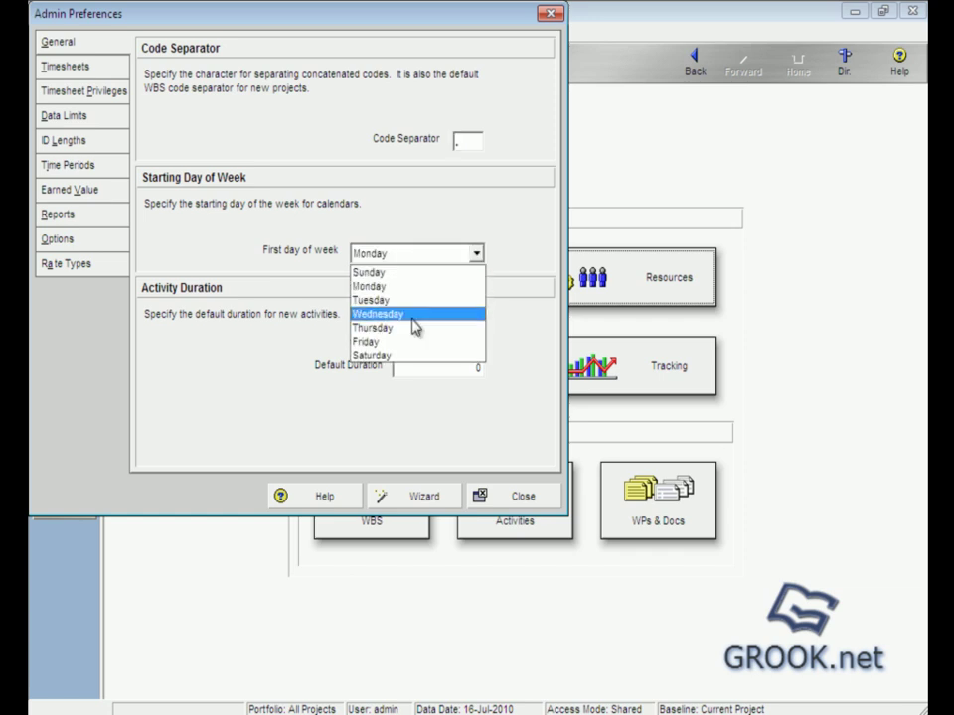
pyautogui.click(386, 356)
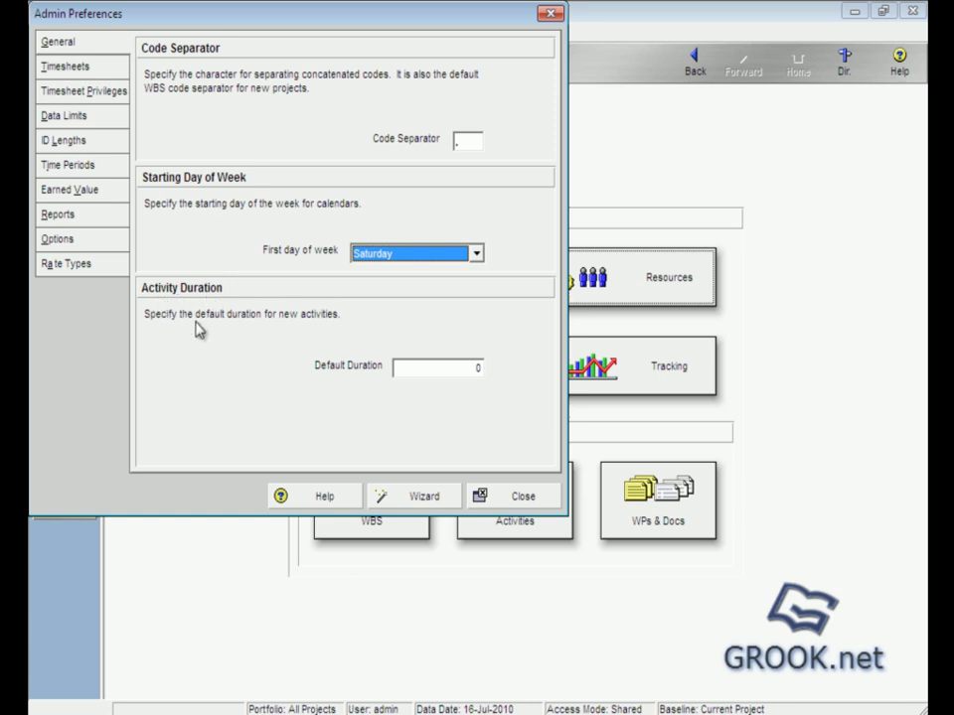
# Enter 6 as the default duration for new activities
pyautogui.click(437, 368)
pyautogui.moveTo(407, 368); pyautogui.dragTo(342, 373)
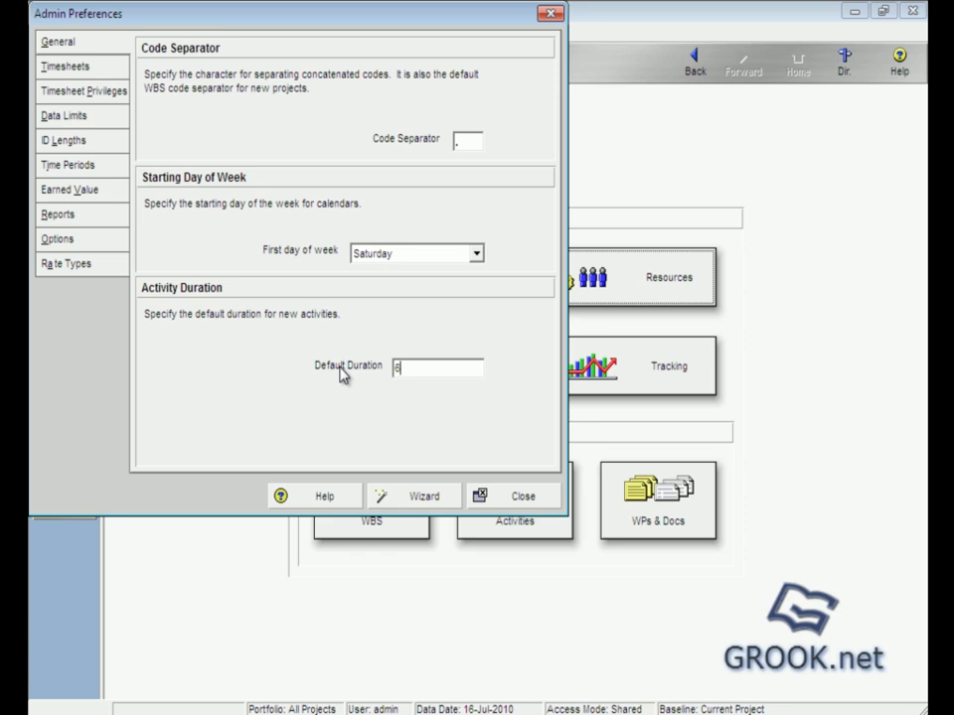
pyautogui.moveTo(415, 369); pyautogui.dragTo(341, 376)
pyautogui.moveTo(425, 367); pyautogui.dragTo(304, 376)
# Review the timesheet settings, the timesheet privileges and each tree, code and baseline limit in the data limits
pyautogui.click(68, 62)
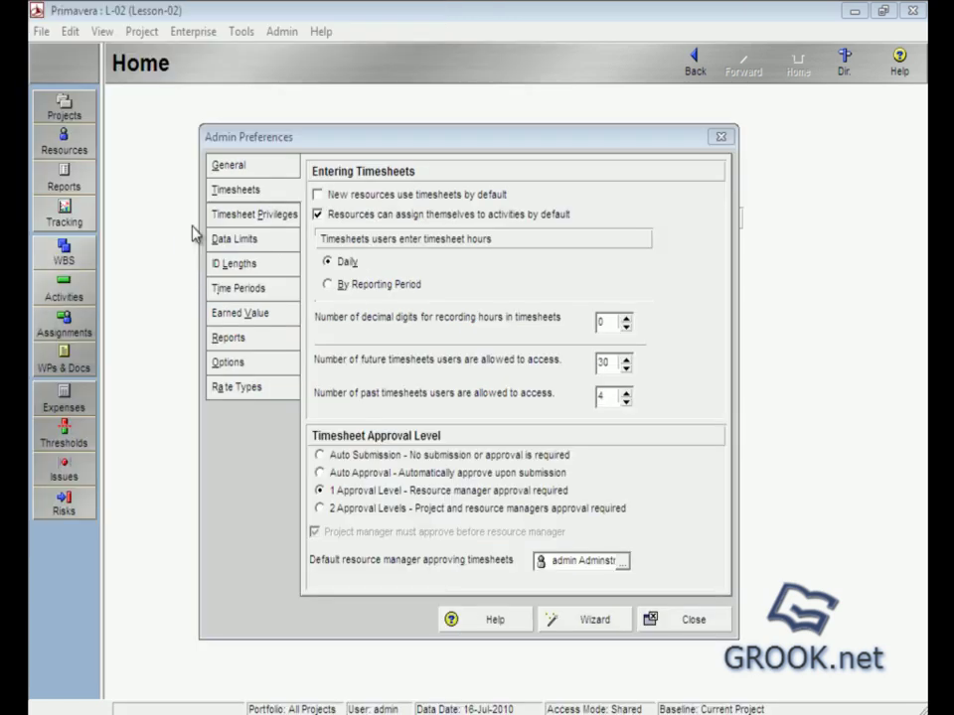
pyautogui.click(277, 219)
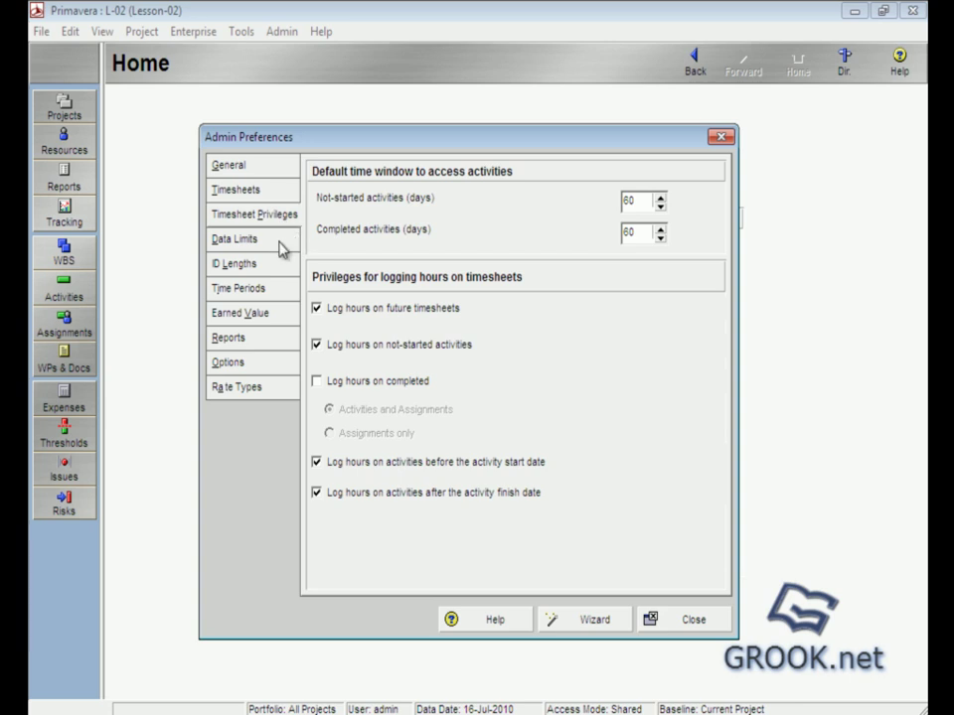
pyautogui.click(280, 243)
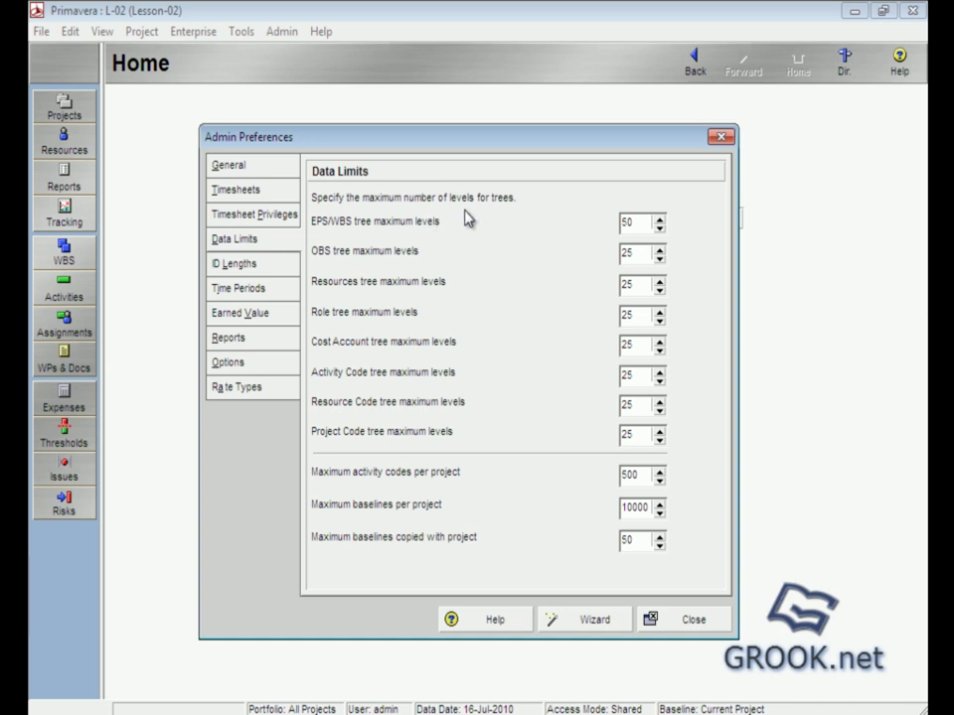
pyautogui.doubleClick(632, 221)
pyautogui.doubleClick(638, 250)
pyautogui.doubleClick(641, 285)
pyautogui.doubleClick(640, 315)
pyautogui.doubleClick(636, 345)
pyautogui.doubleClick(630, 375)
pyautogui.doubleClick(634, 404)
pyautogui.doubleClick(635, 434)
pyautogui.doubleClick(630, 475)
pyautogui.doubleClick(635, 506)
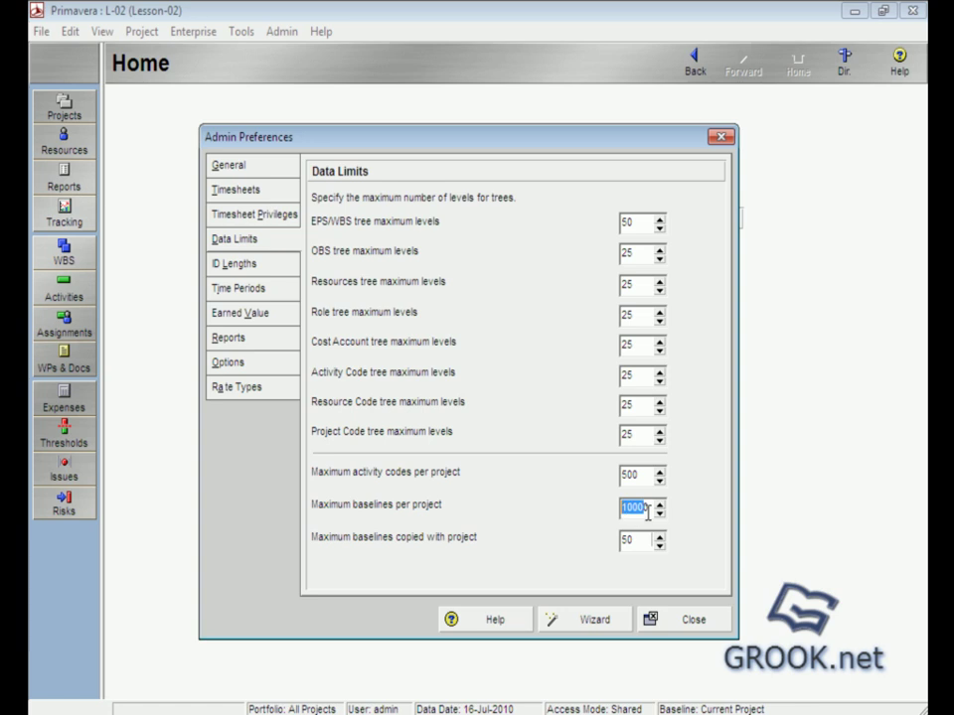
# Try to set the EPS/WBS tree maximum levels to 51, and close the admin preferences
pyautogui.doubleClick(630, 224)
pyautogui.write('51')
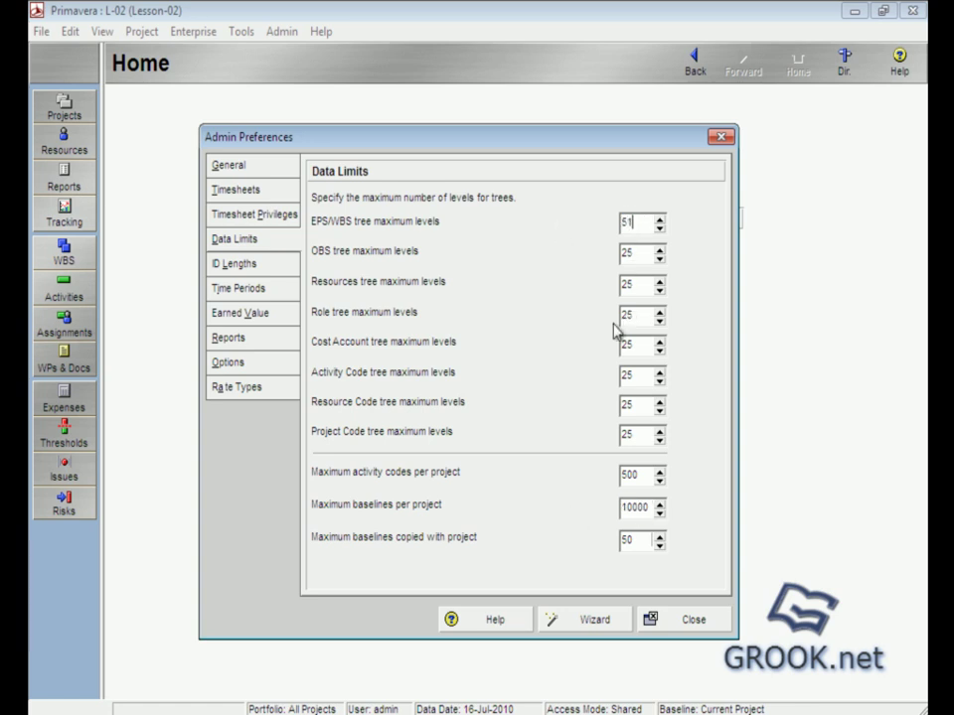
pyautogui.click(632, 254)
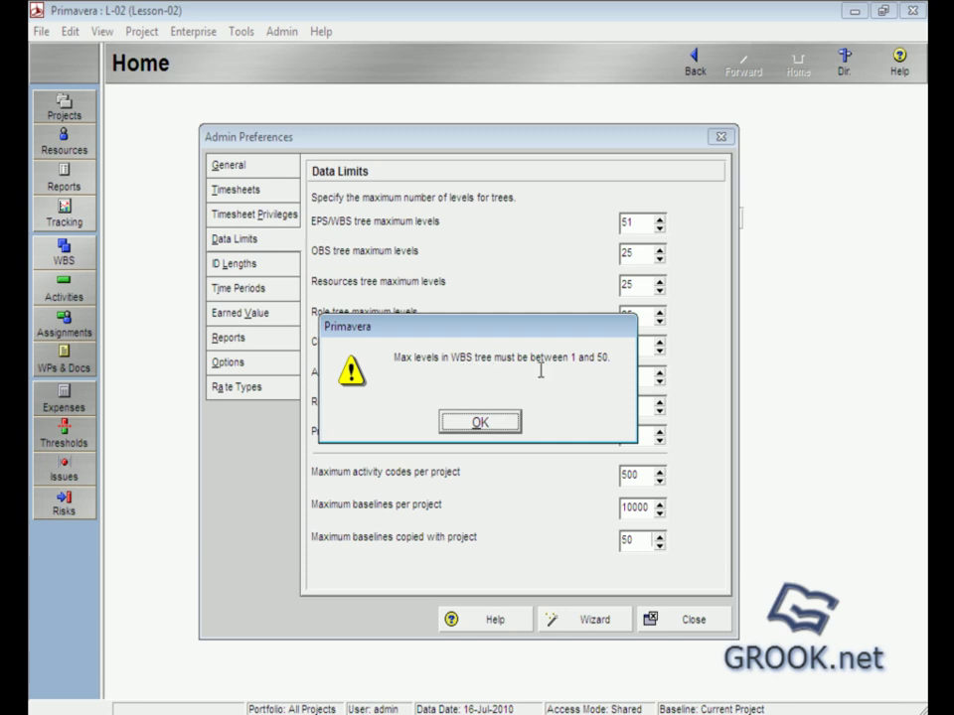
pyautogui.click(505, 424)
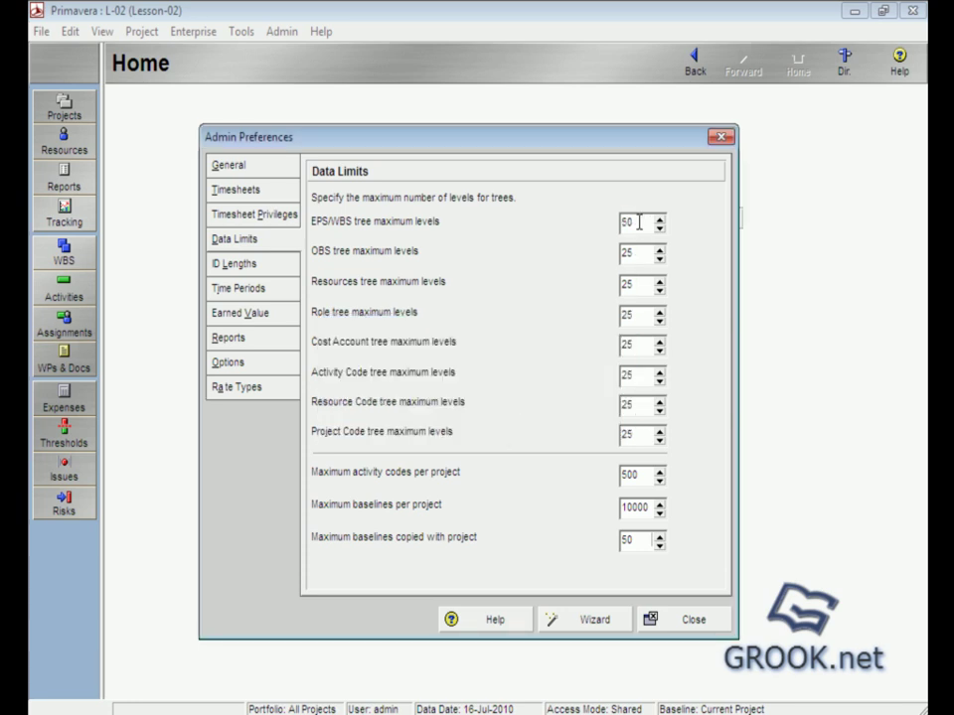
pyautogui.press('Tab')
pyautogui.press('Tab')
pyautogui.press('Tab')
pyautogui.click(693, 619)
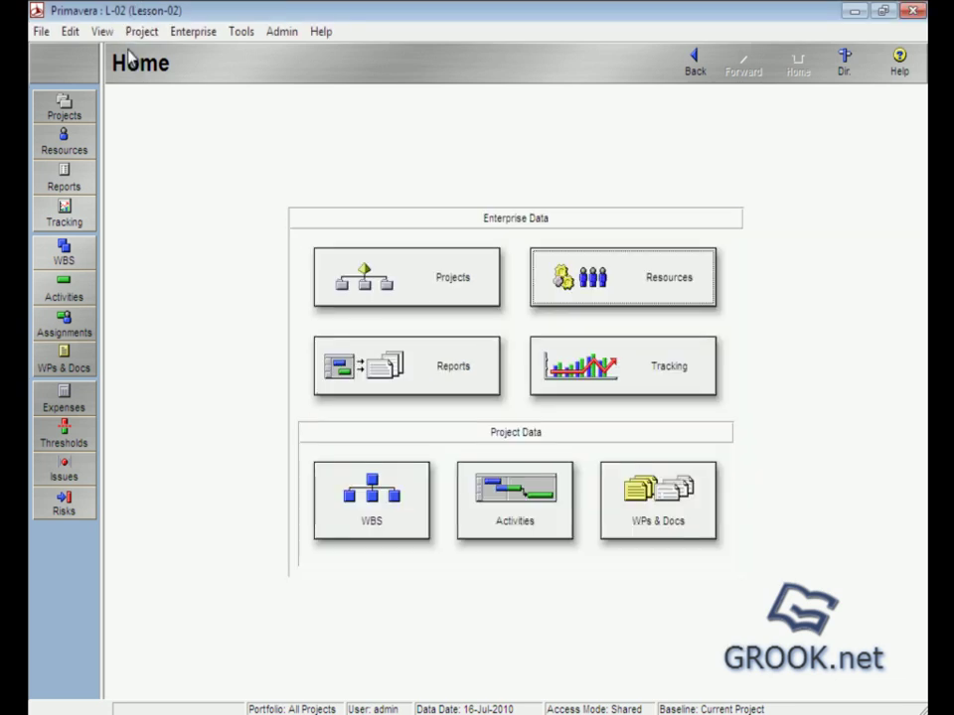
# Open the Enterprise Project Structure and move the Commercial node out one level and back under Health Care
pyautogui.click(193, 32)
pyautogui.click(230, 74)
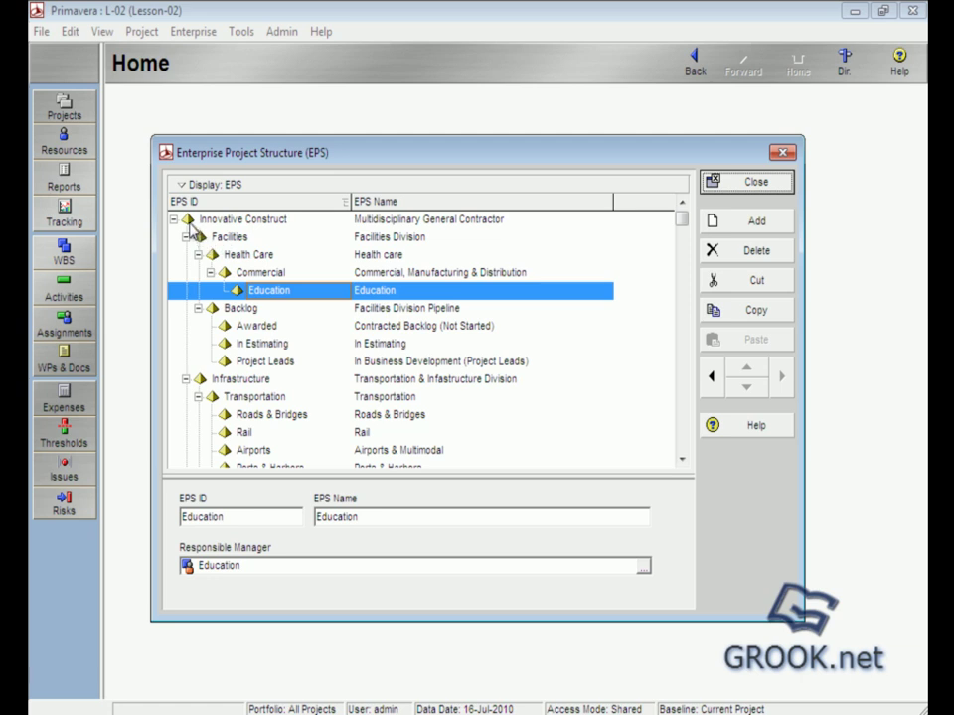
pyautogui.click(256, 278)
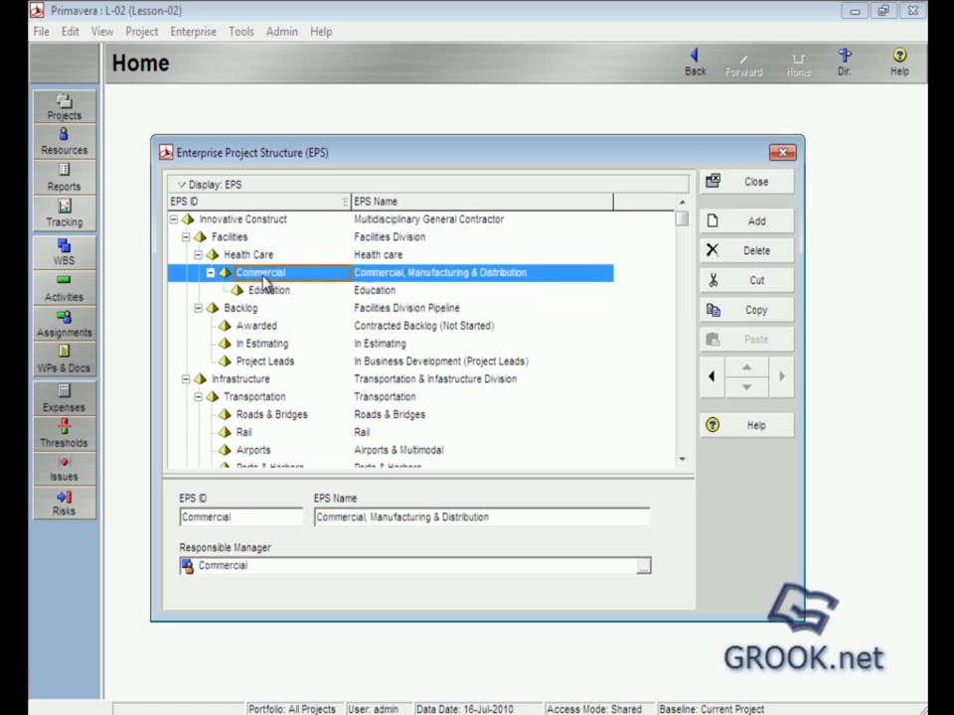
pyautogui.click(713, 377)
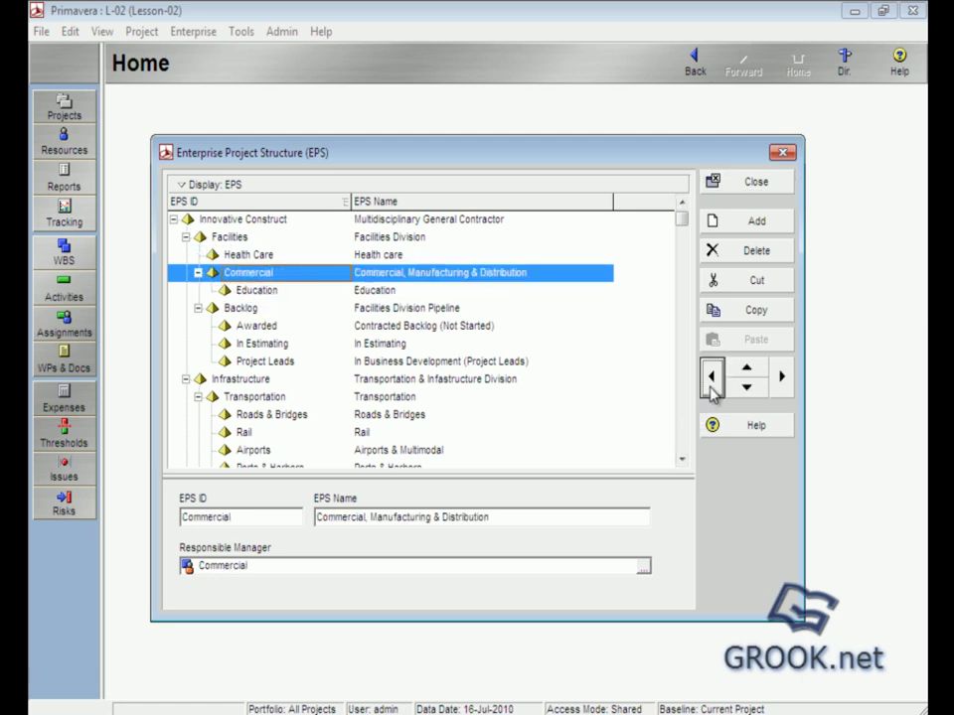
pyautogui.click(781, 377)
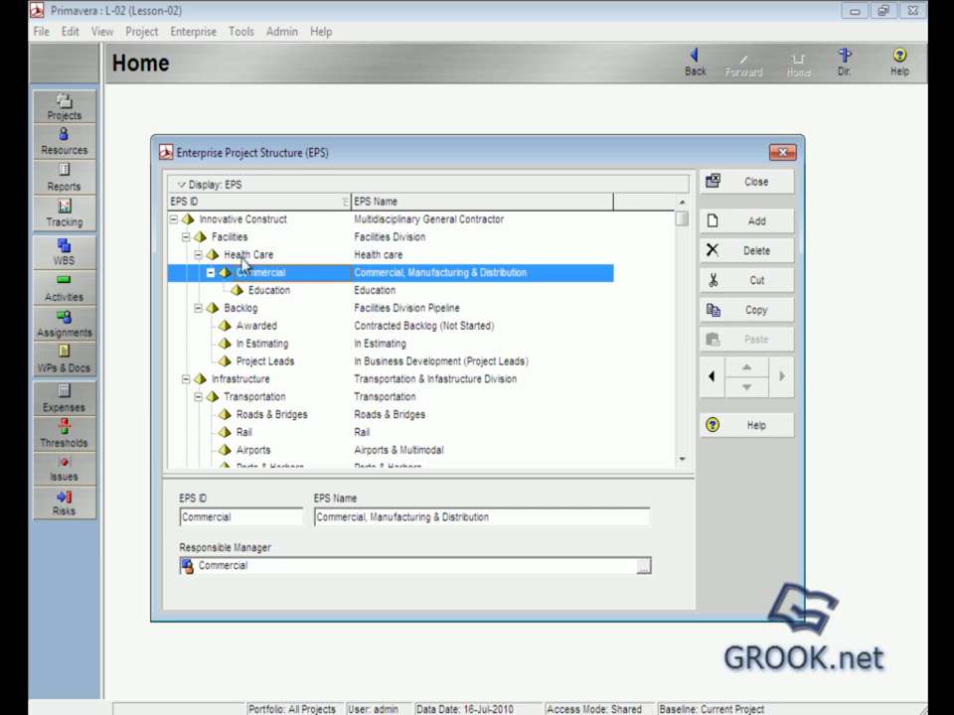
# Examine the hierarchy levels from Innovative Construct down to Commercial, and close the Enterprise Project Structure
pyautogui.click(220, 253)
pyautogui.click(224, 238)
pyautogui.click(221, 271)
pyautogui.click(225, 254)
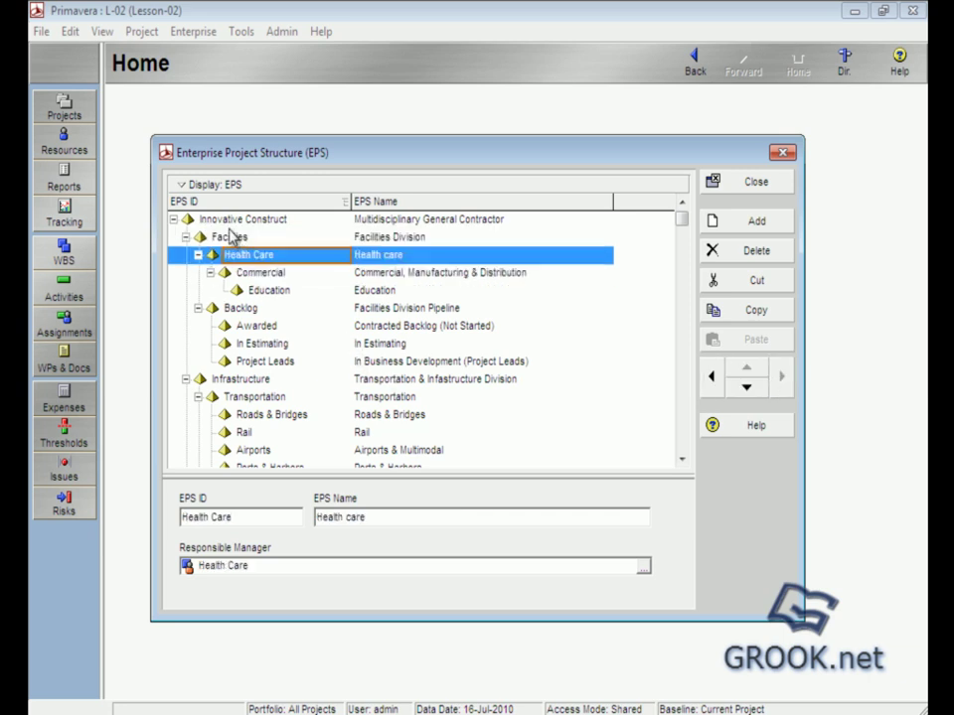
pyautogui.click(226, 219)
pyautogui.press('Escape')
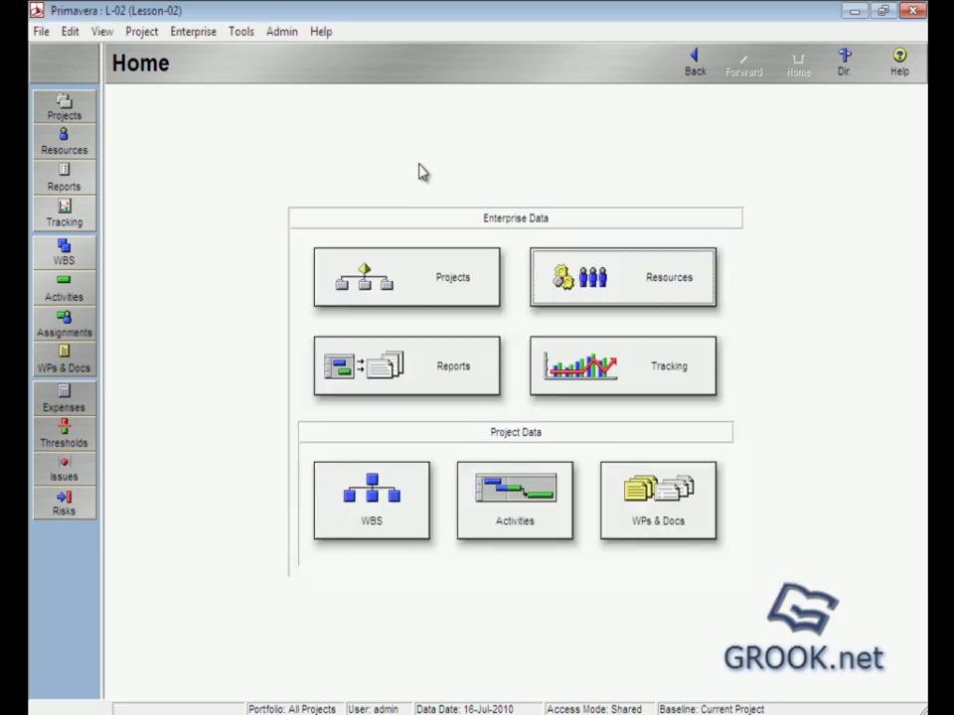
# Reopen the admin preferences and review the ID length limits for projects and WBS codes
pyautogui.click(281, 32)
pyautogui.click(319, 99)
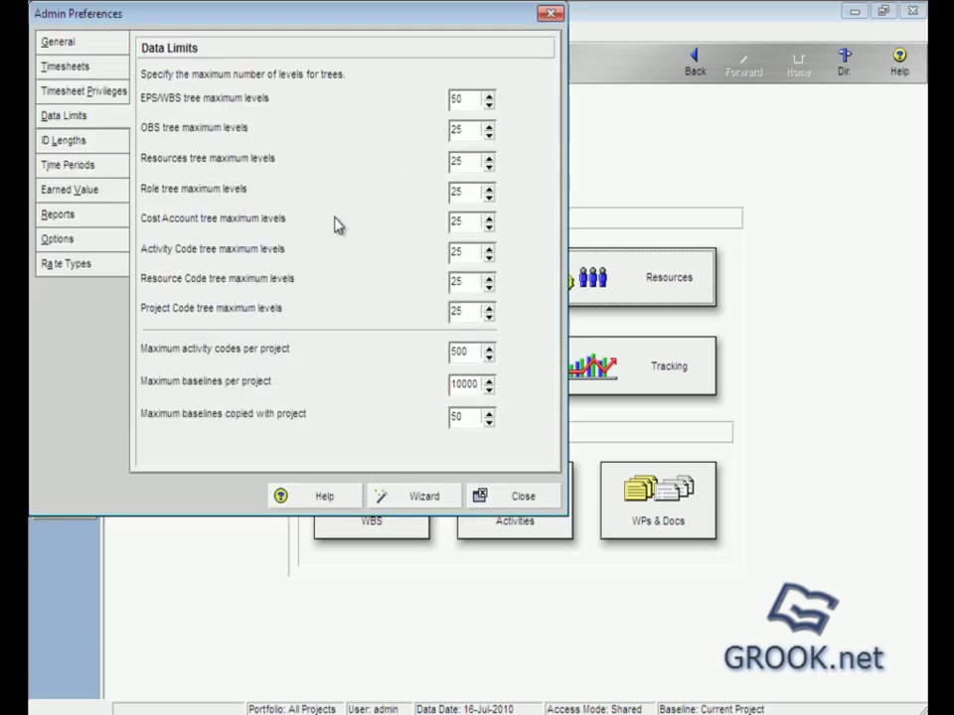
pyautogui.click(82, 139)
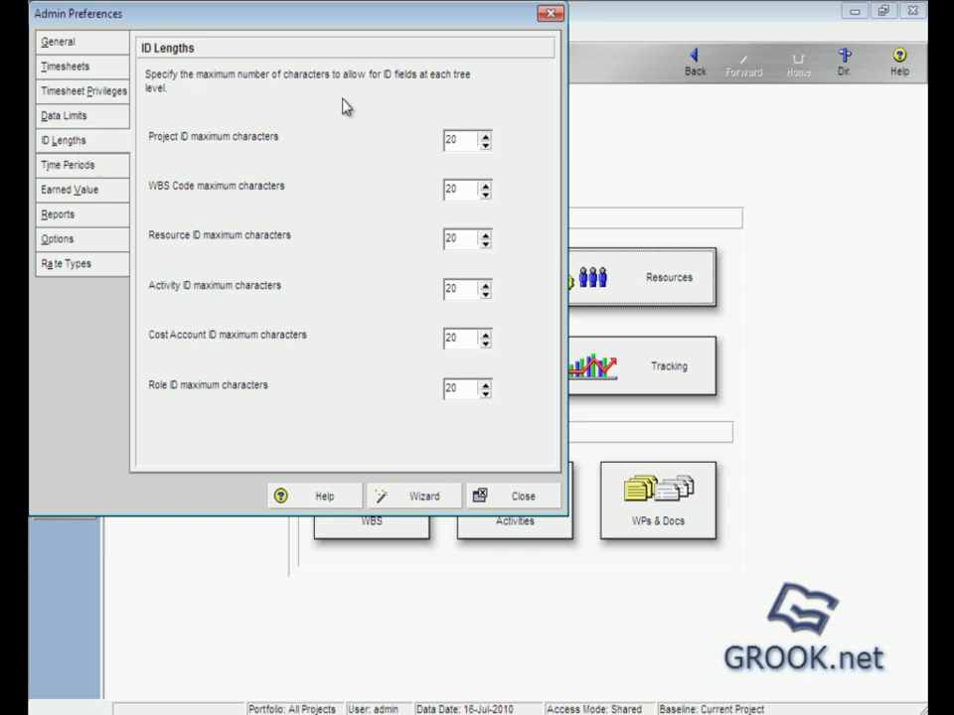
pyautogui.doubleClick(465, 142)
pyautogui.doubleClick(461, 190)
# Set the work hours per time period to 8 hours per day and 48 hours per week
pyautogui.click(86, 171)
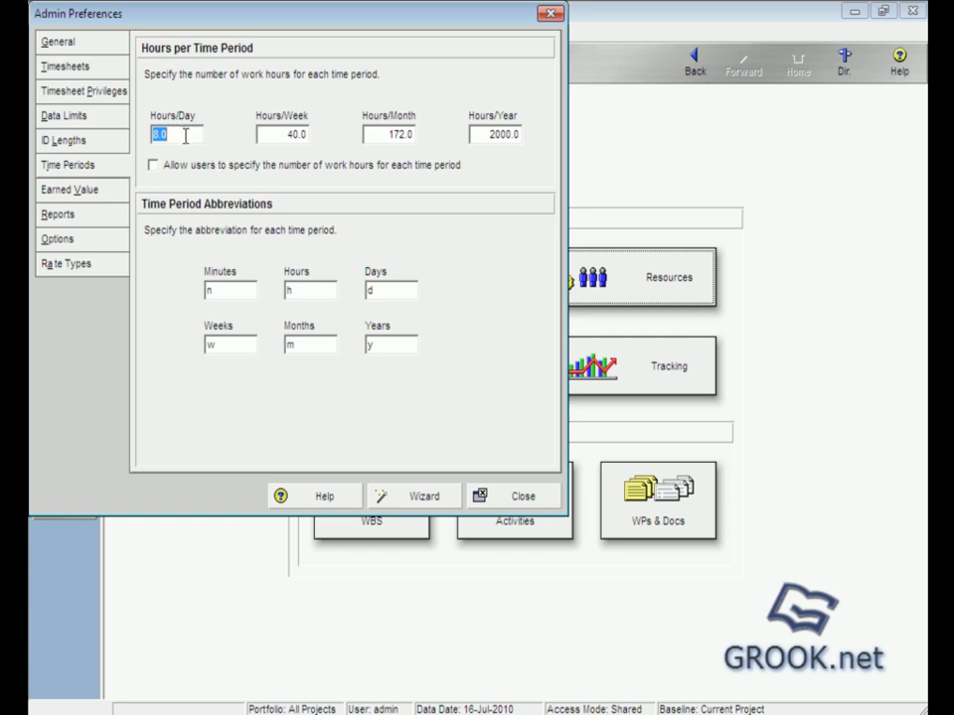
pyautogui.write('8')
pyautogui.moveTo(173, 140); pyautogui.dragTo(129, 154)
pyautogui.click(262, 132)
pyautogui.write('4')
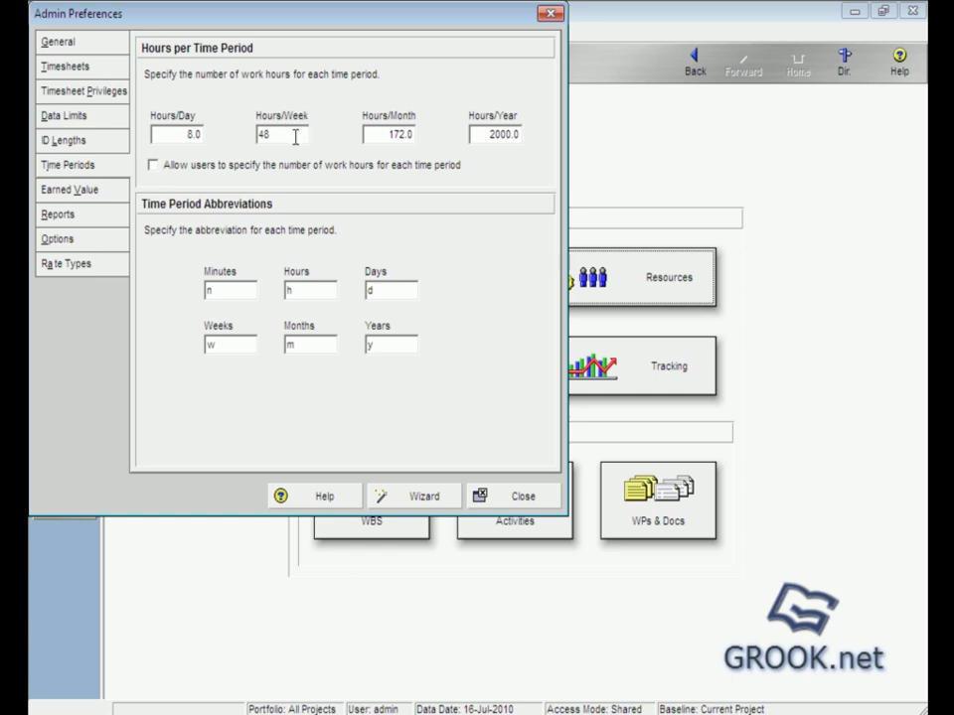
# Set the work hours to 208 per month and 2288 per year, and allow users to specify the work hours for each time period
pyautogui.click(374, 136)
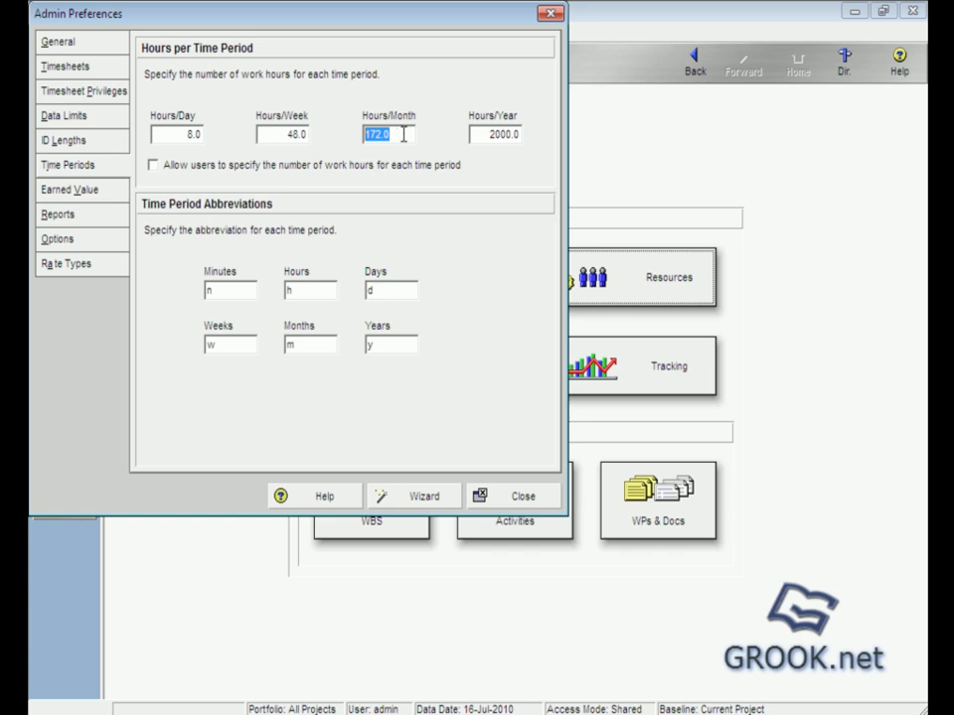
pyautogui.write('208')
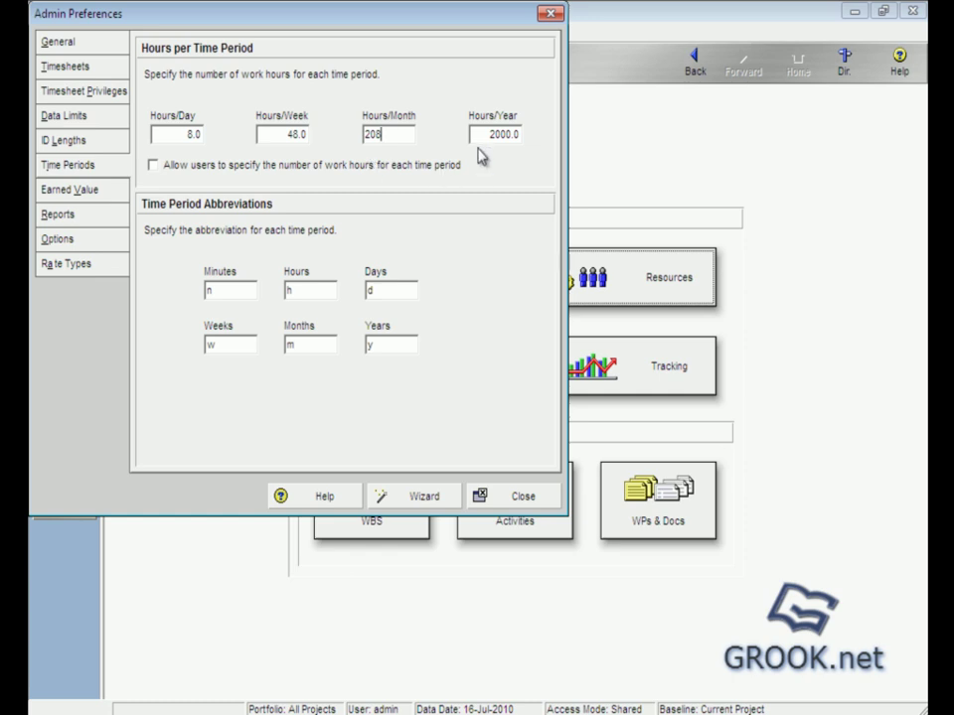
pyautogui.press('Tab')
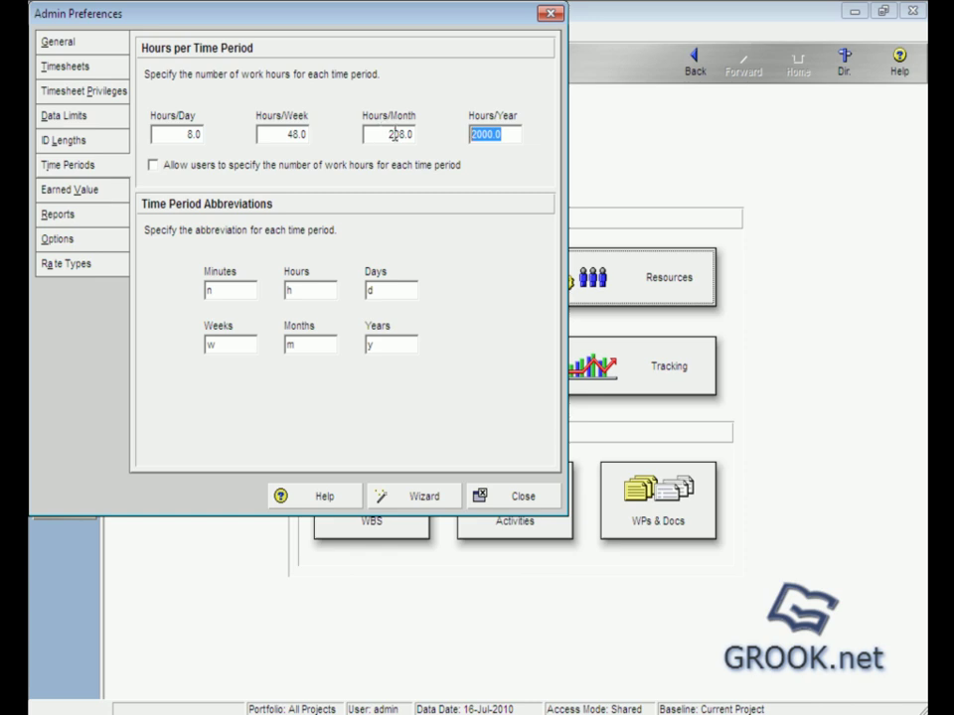
pyautogui.write('2288')
pyautogui.click(154, 167)
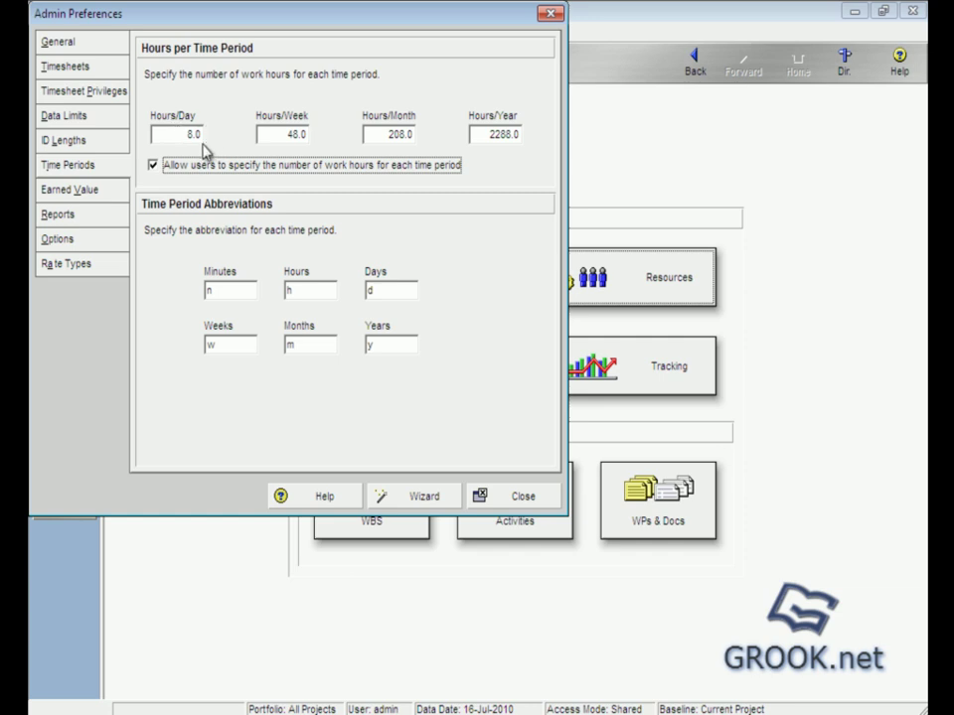
pyautogui.moveTo(189, 135); pyautogui.dragTo(134, 145)
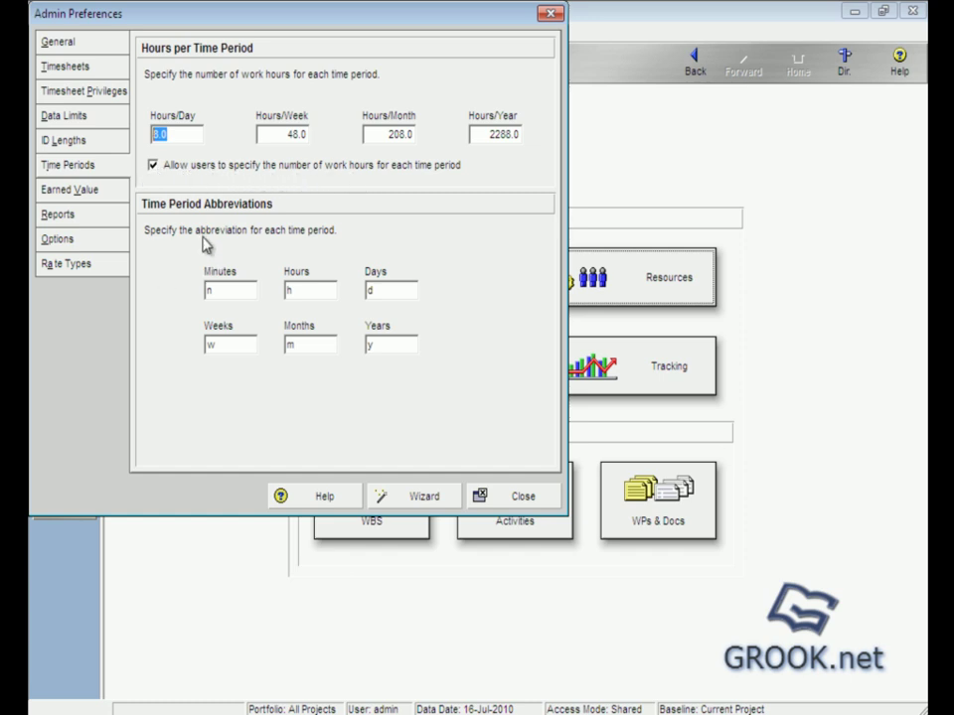
# Set the time period abbreviations to Mn for minutes, hr for hours, wk for weeks and yr for years
pyautogui.click(208, 290)
pyautogui.doubleClick(212, 291)
pyautogui.write('Mn')
pyautogui.press('Tab')
pyautogui.write('hr')
pyautogui.click(228, 345)
pyautogui.write('k')
pyautogui.press('Tab')
pyautogui.press('Tab')
pyautogui.click(383, 348)
pyautogui.write('r')
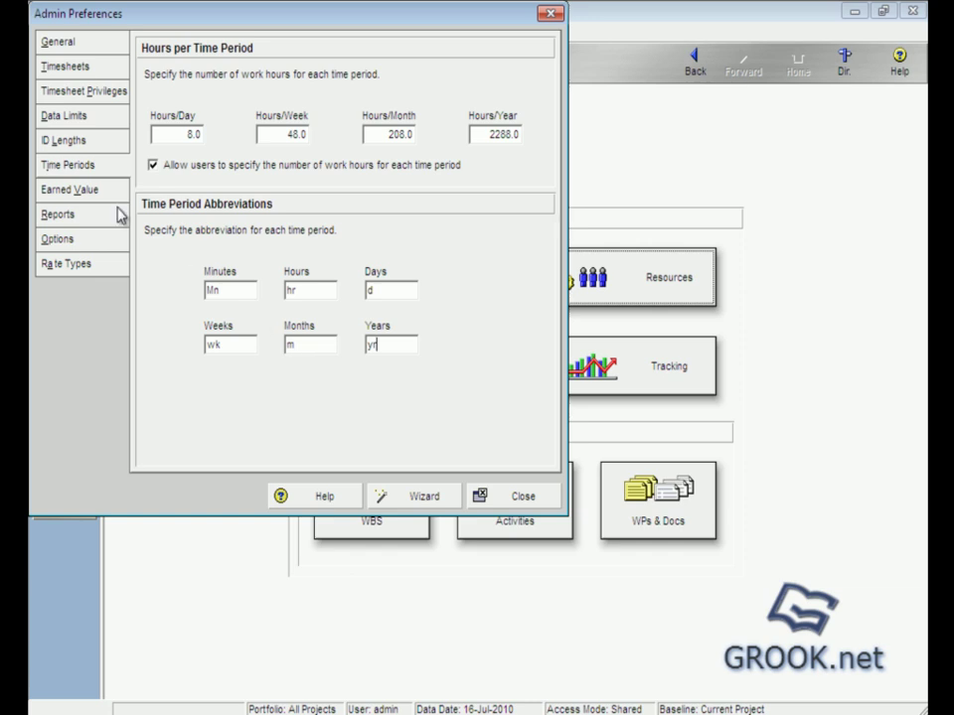
# Try the 50/50, Custom, 0/100 and WBS Milestones techniques for performance percent complete in the earned value settings, and return to Activity % Complete
pyautogui.click(84, 199)
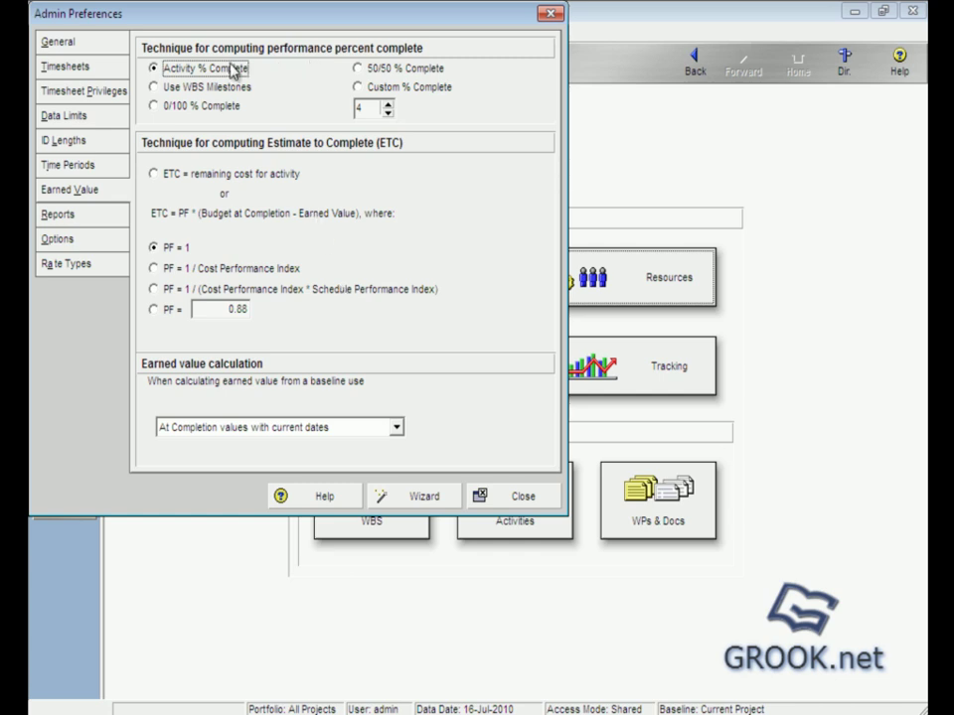
pyautogui.click(357, 69)
pyautogui.click(357, 87)
pyautogui.click(153, 105)
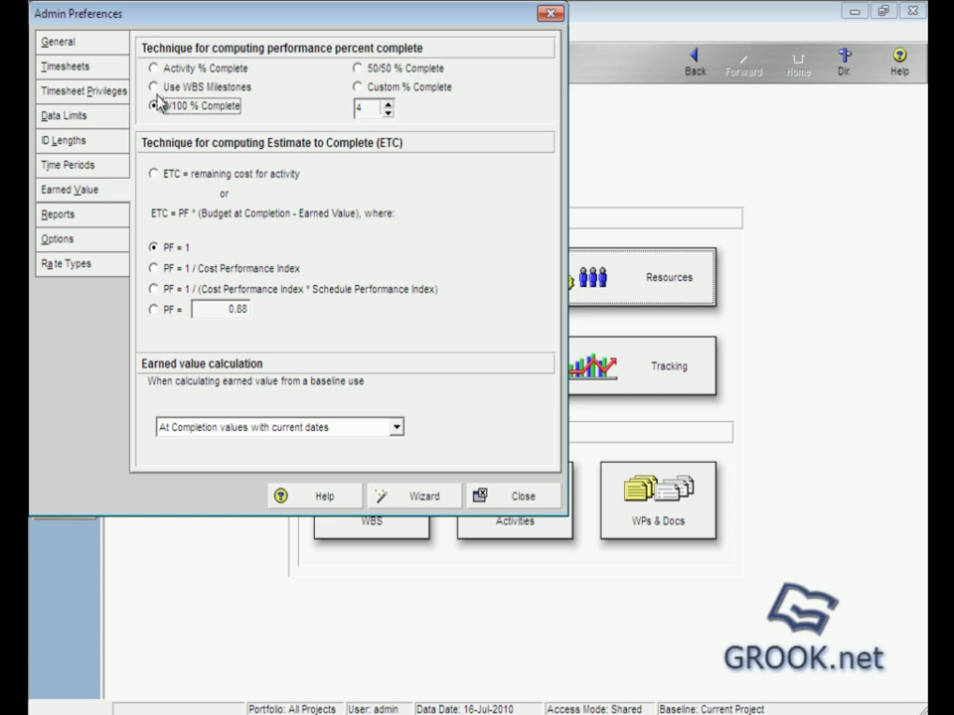
pyautogui.click(153, 86)
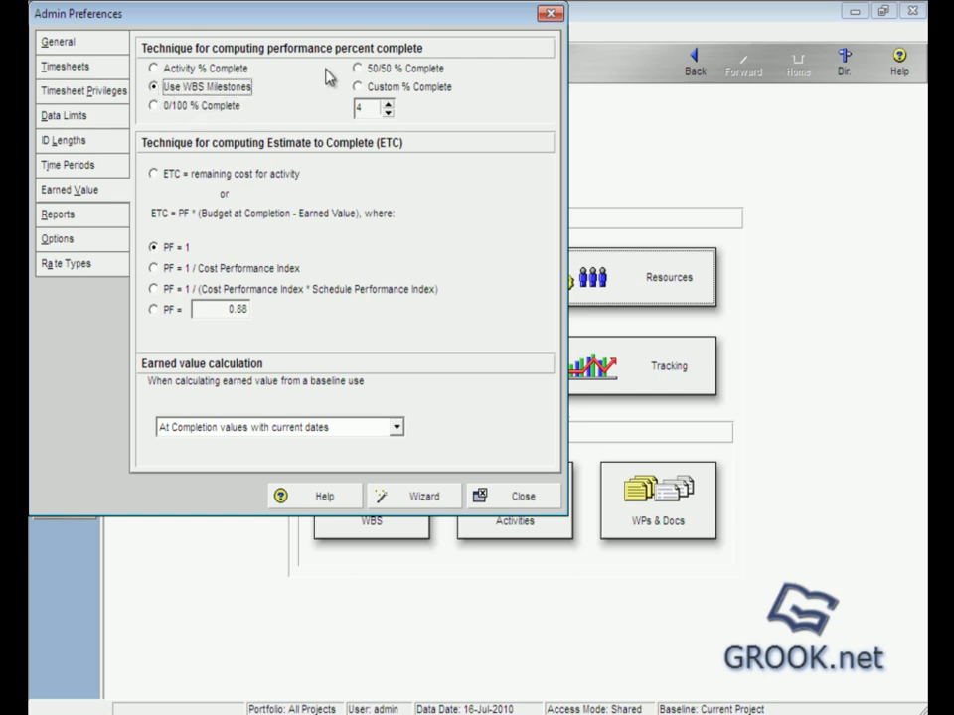
pyautogui.click(153, 68)
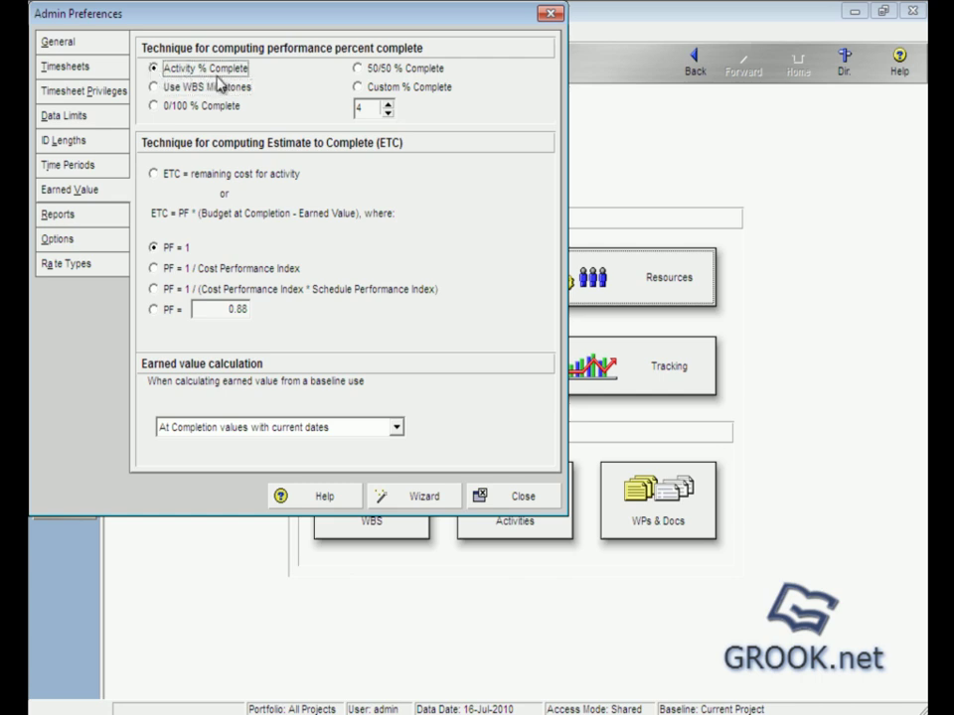
# Compare the 0/100, 50/50, Custom and WBS Milestones options for performance percent complete, ending on Activity % Complete
pyautogui.press('Tab')
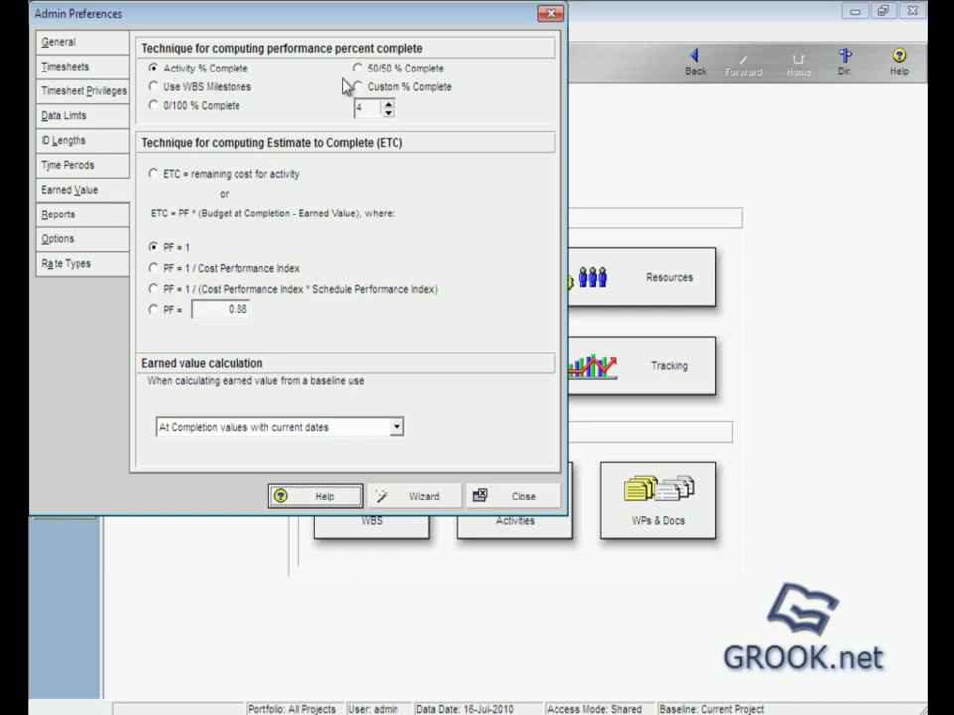
pyautogui.click(154, 108)
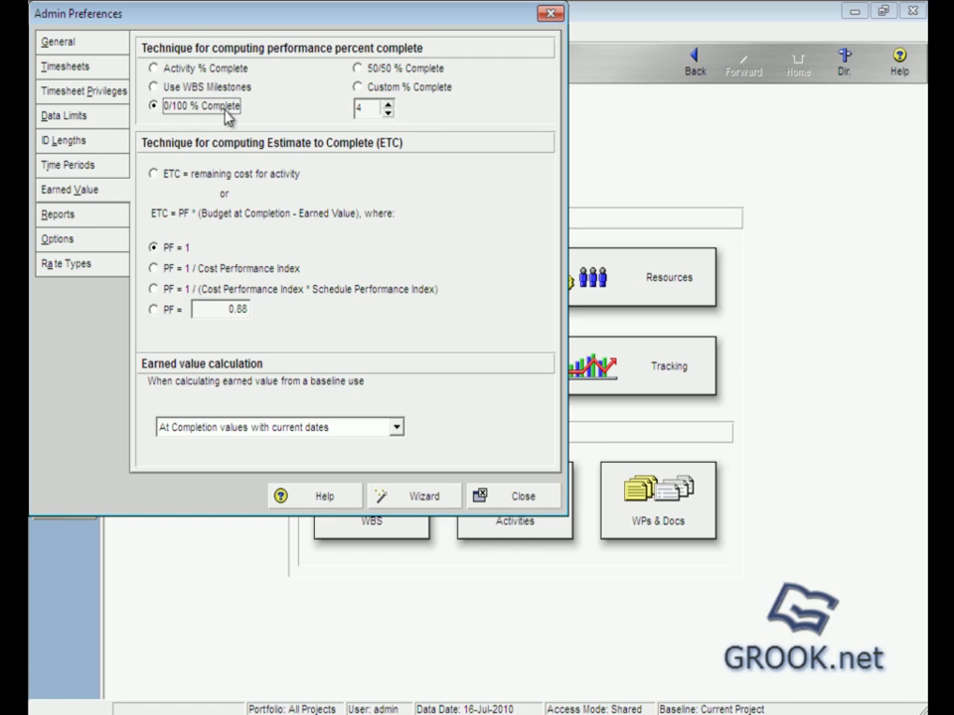
pyautogui.click(358, 68)
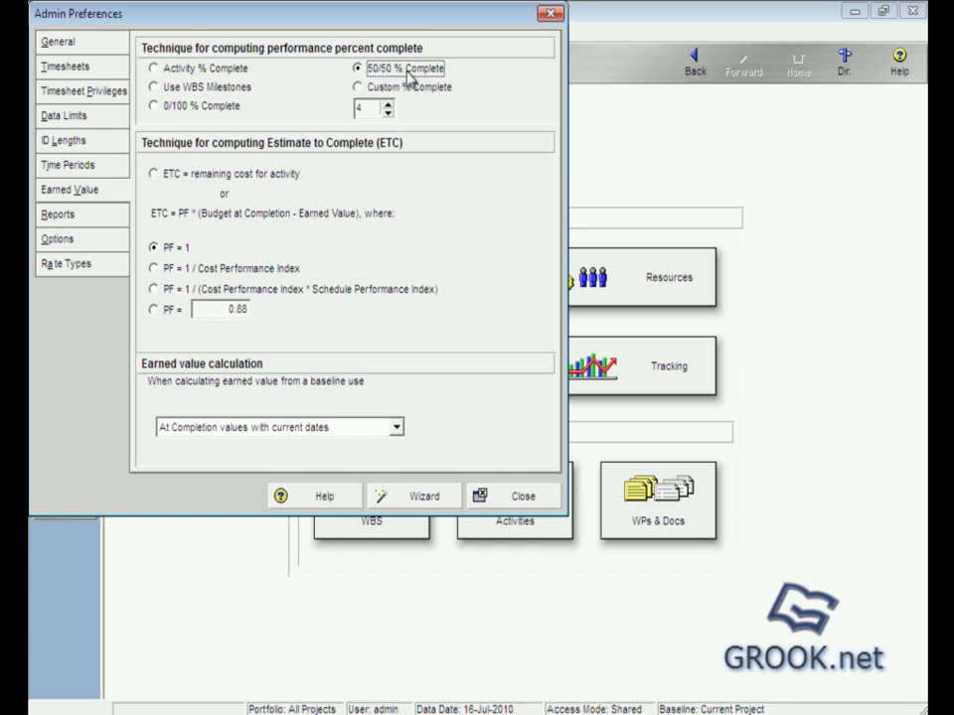
pyautogui.click(358, 88)
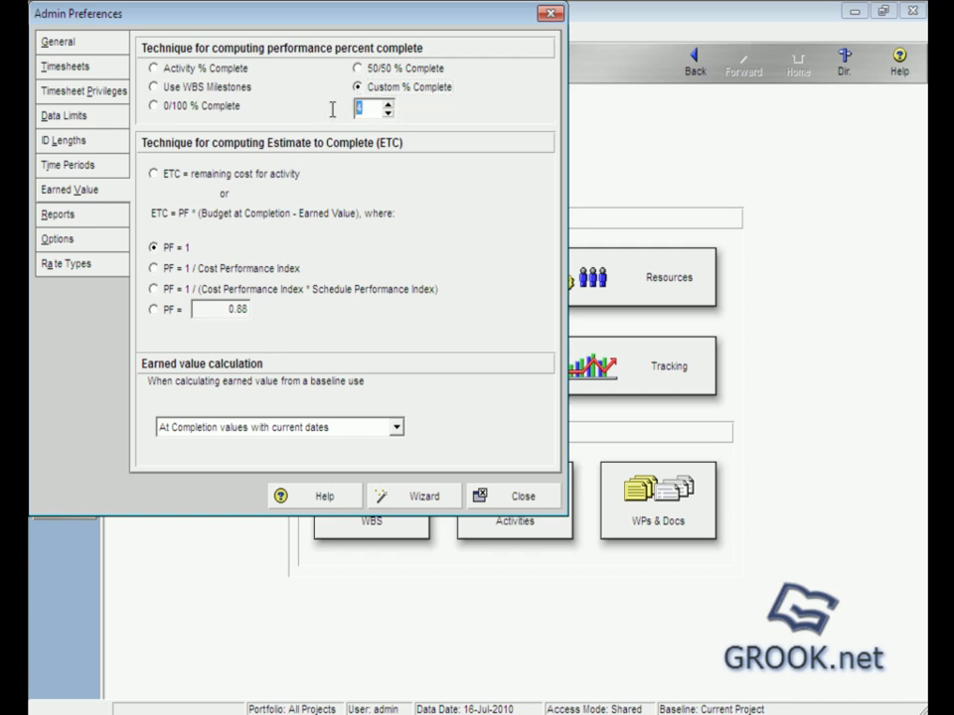
pyautogui.click(387, 106)
pyautogui.click(388, 113)
pyautogui.click(171, 88)
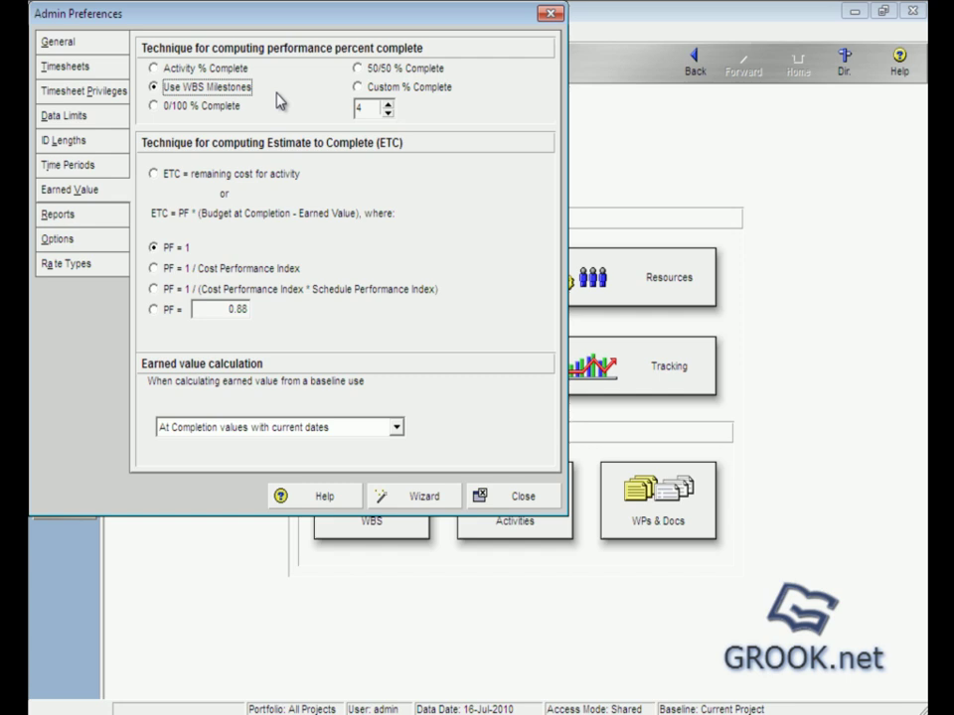
pyautogui.click(154, 68)
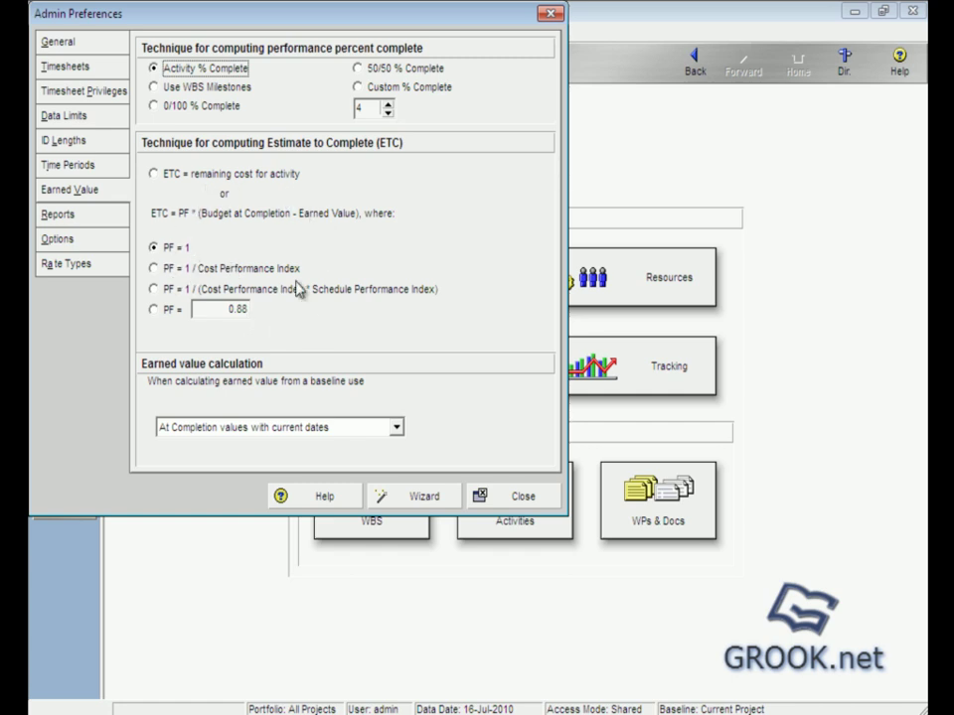
# Try the remaining cost and 1 / Cost Performance Index techniques for Estimate to Complete, and return to PF = 1
pyautogui.click(152, 174)
pyautogui.click(153, 247)
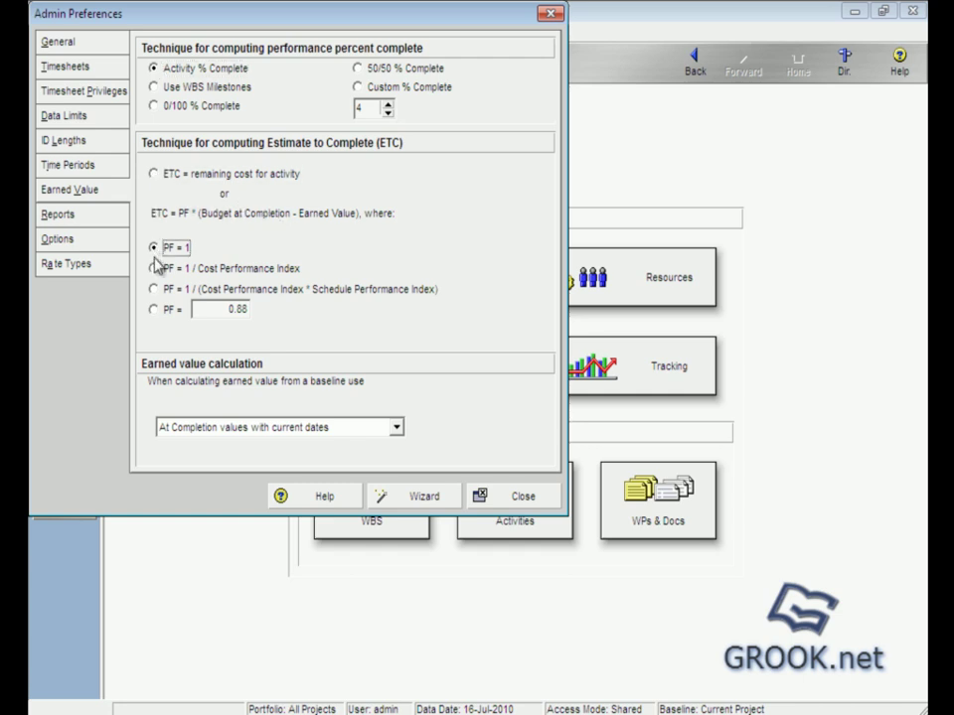
pyautogui.click(153, 269)
pyautogui.click(153, 248)
# Try Budgeted values with current dates for the baseline earned value calculation, and return to At Completion values with current dates
pyautogui.click(398, 428)
pyautogui.click(397, 427)
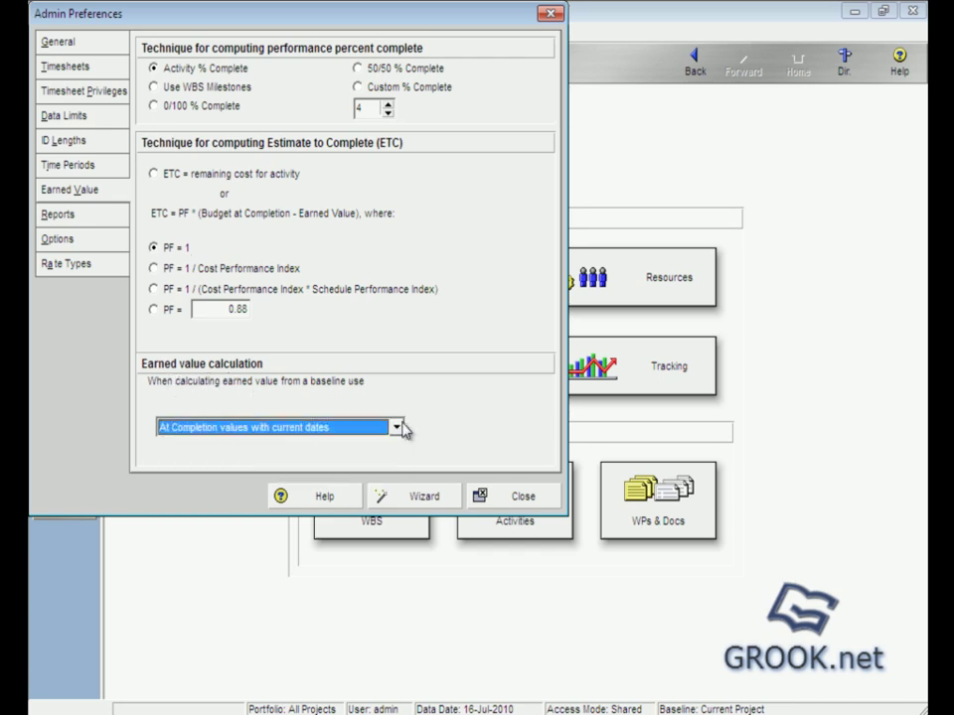
pyautogui.click(398, 427)
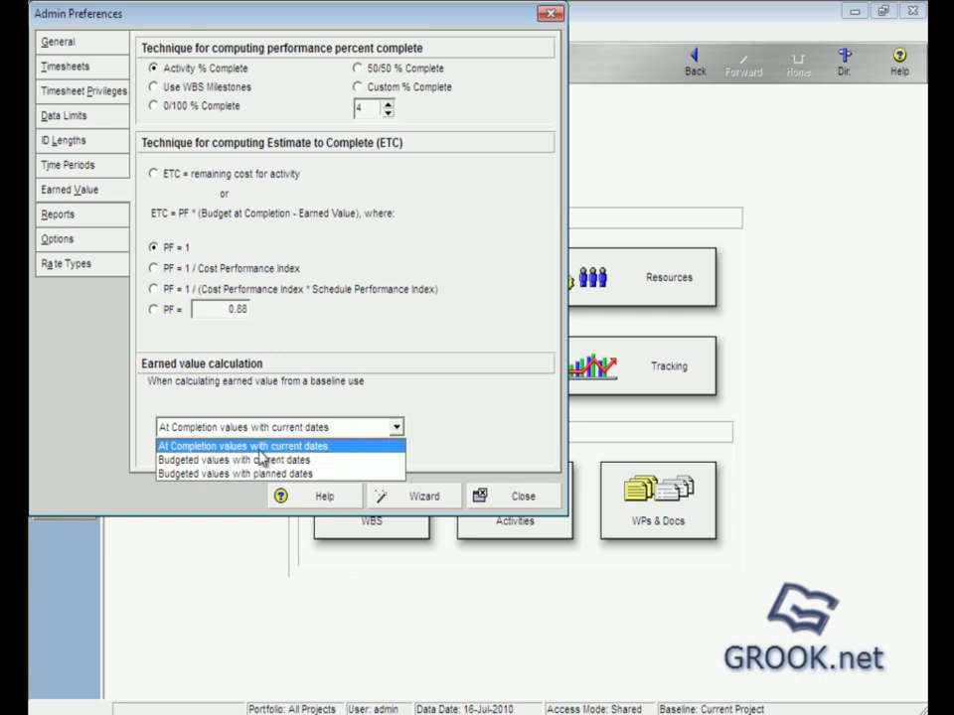
pyautogui.click(224, 462)
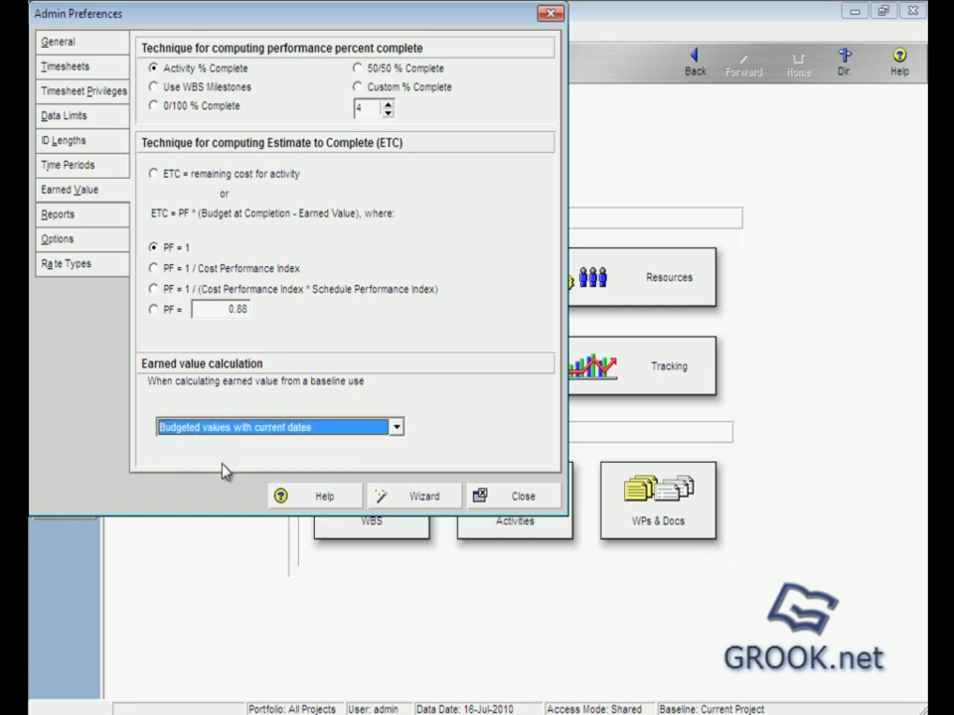
pyautogui.click(397, 428)
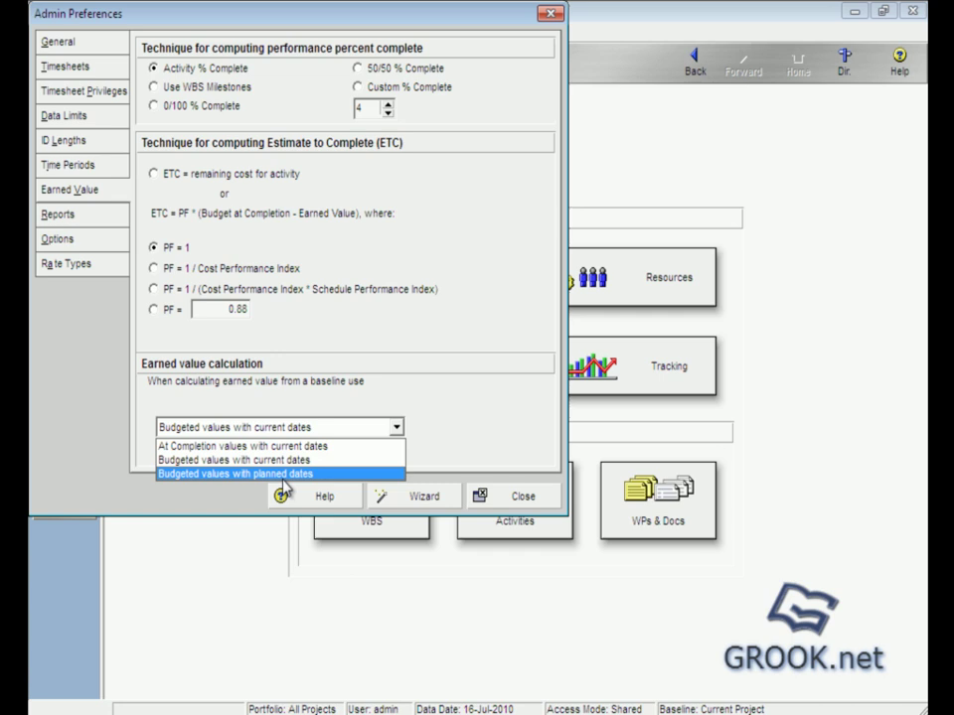
pyautogui.click(316, 446)
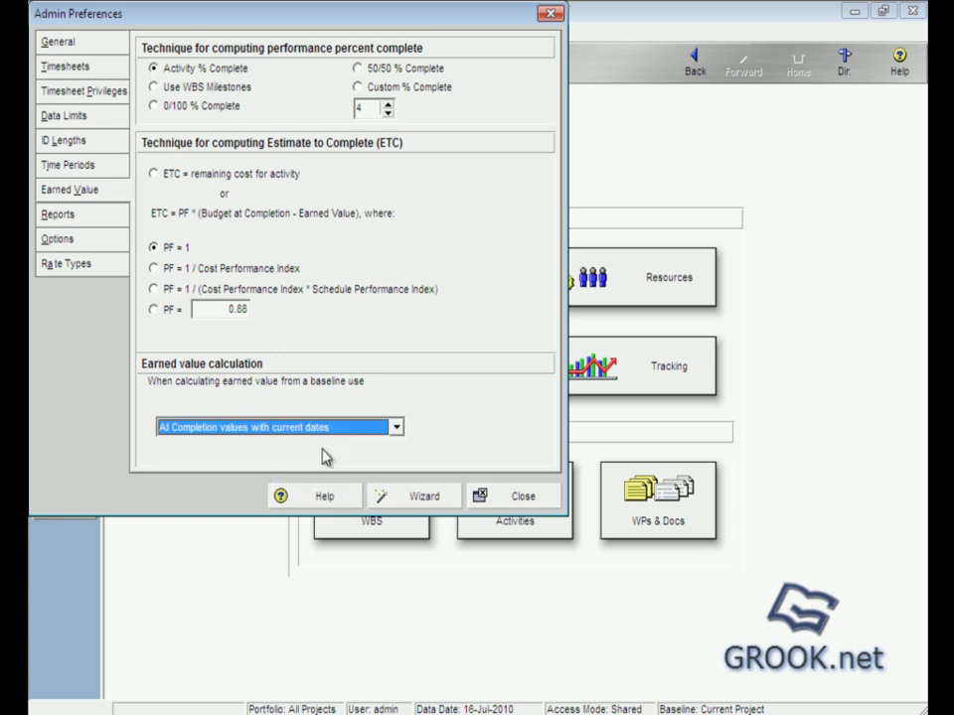
# Examine the header, footer and custom labels of the second and third report sets, and return to the first set
pyautogui.click(60, 215)
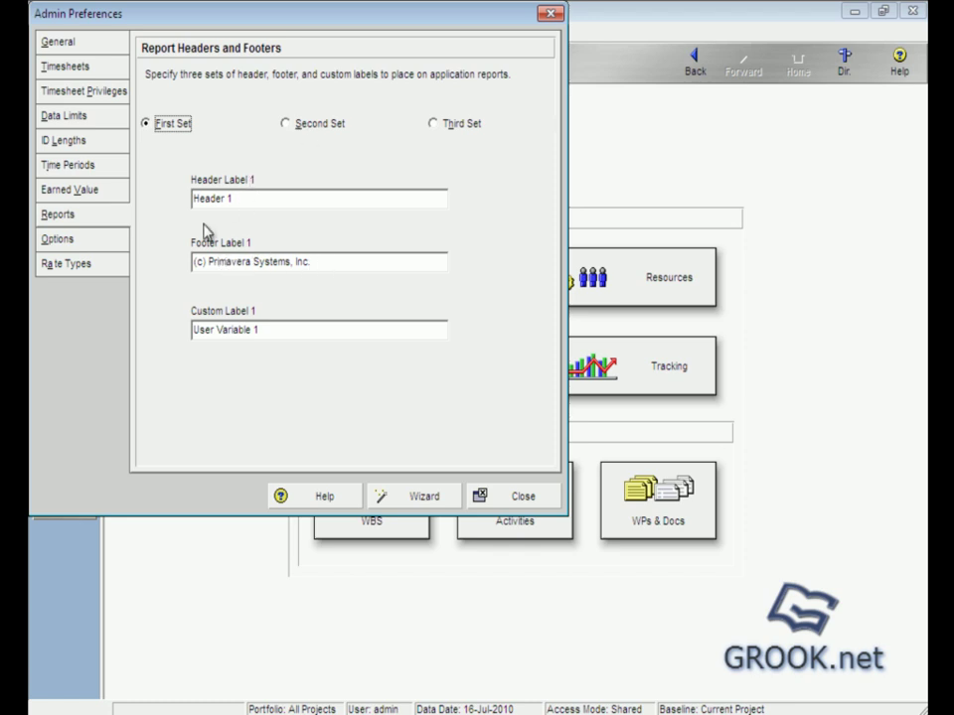
pyautogui.click(287, 125)
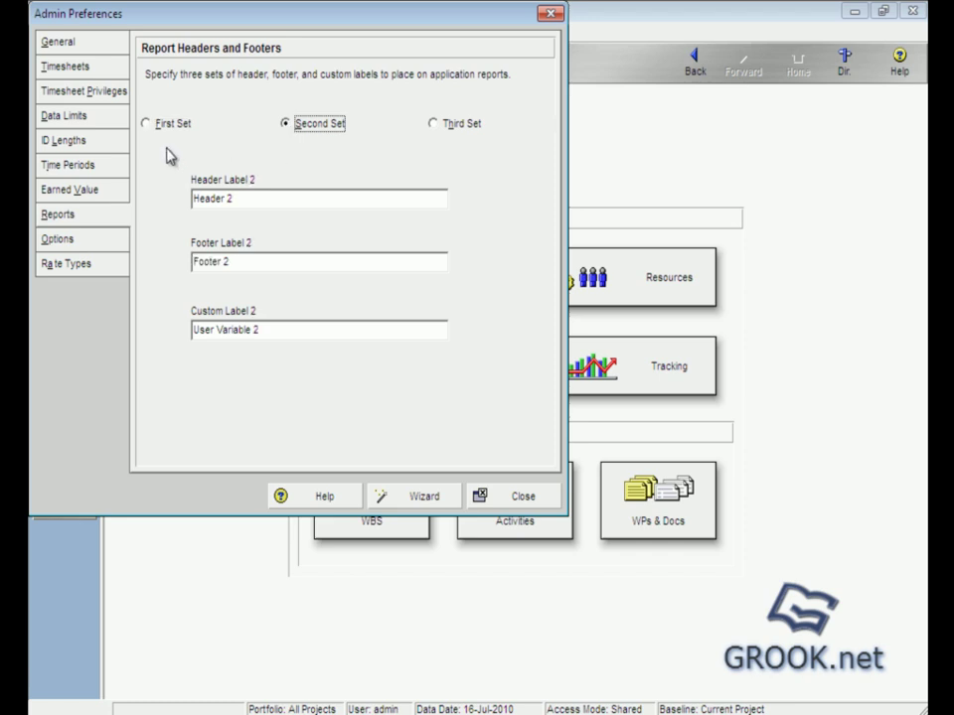
pyautogui.click(434, 124)
pyautogui.click(147, 124)
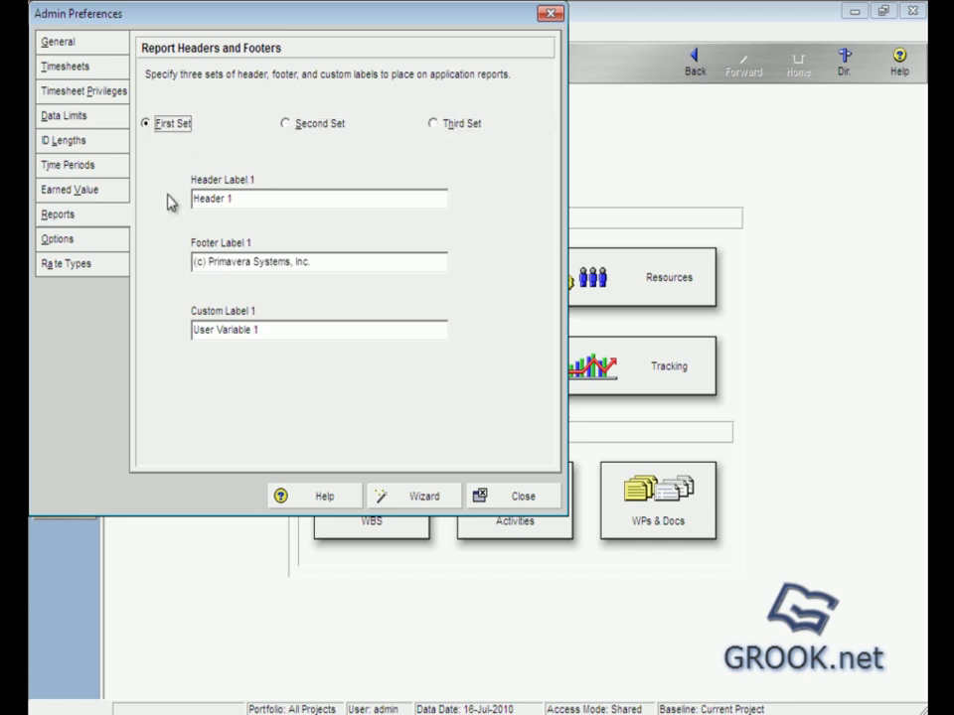
# Try Month as the WBS level interval for summarizing resource spreads in the options, and return it to Week
pyautogui.click(97, 242)
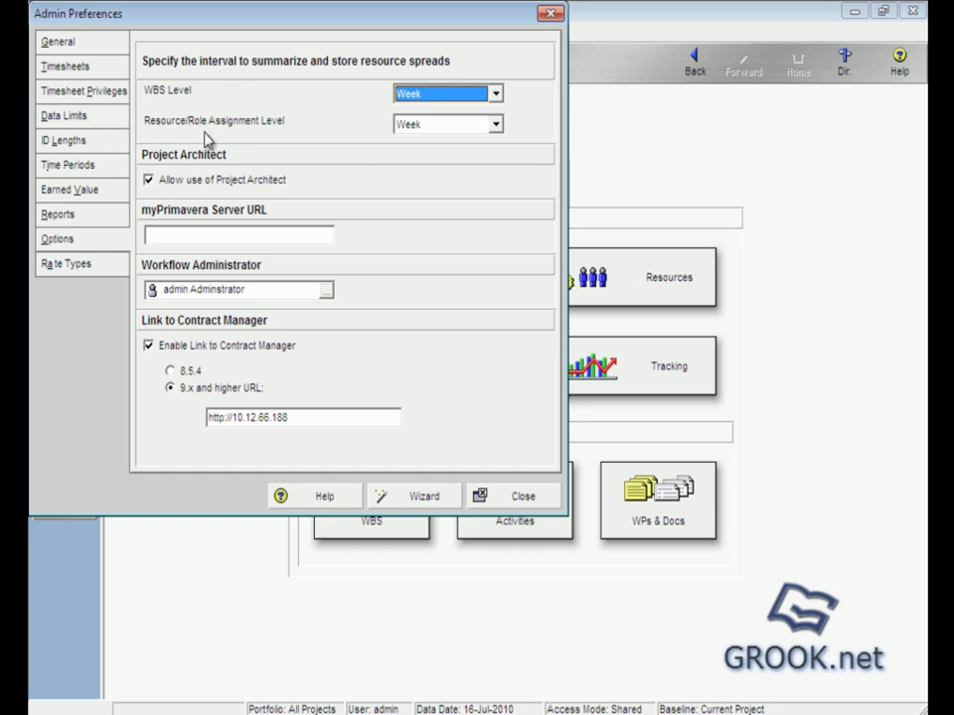
pyautogui.click(455, 95)
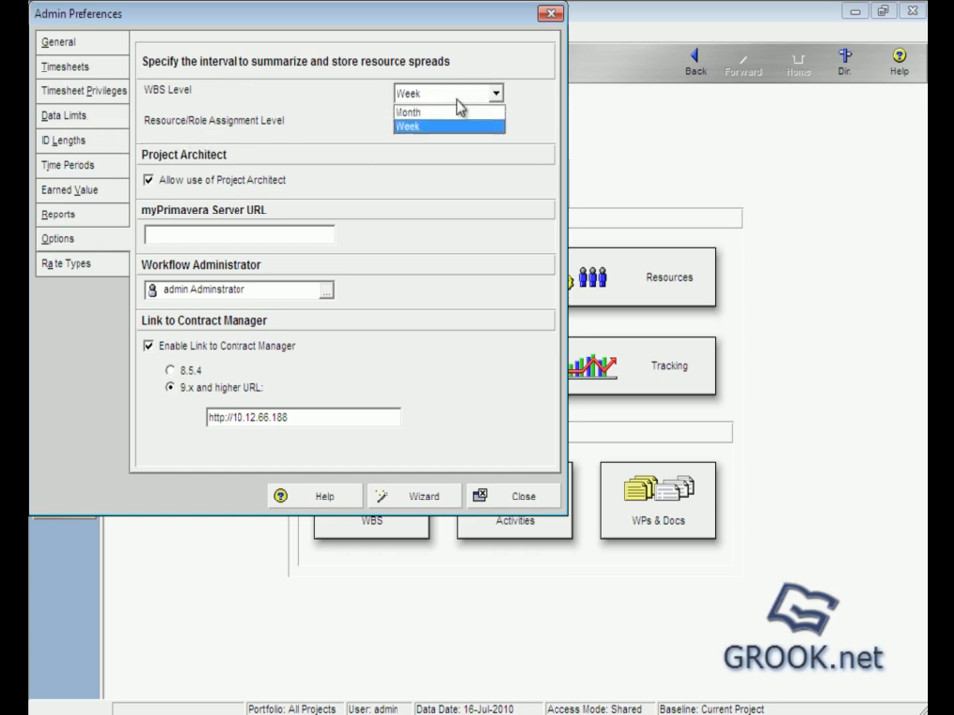
pyautogui.click(447, 112)
pyautogui.click(452, 96)
pyautogui.click(440, 126)
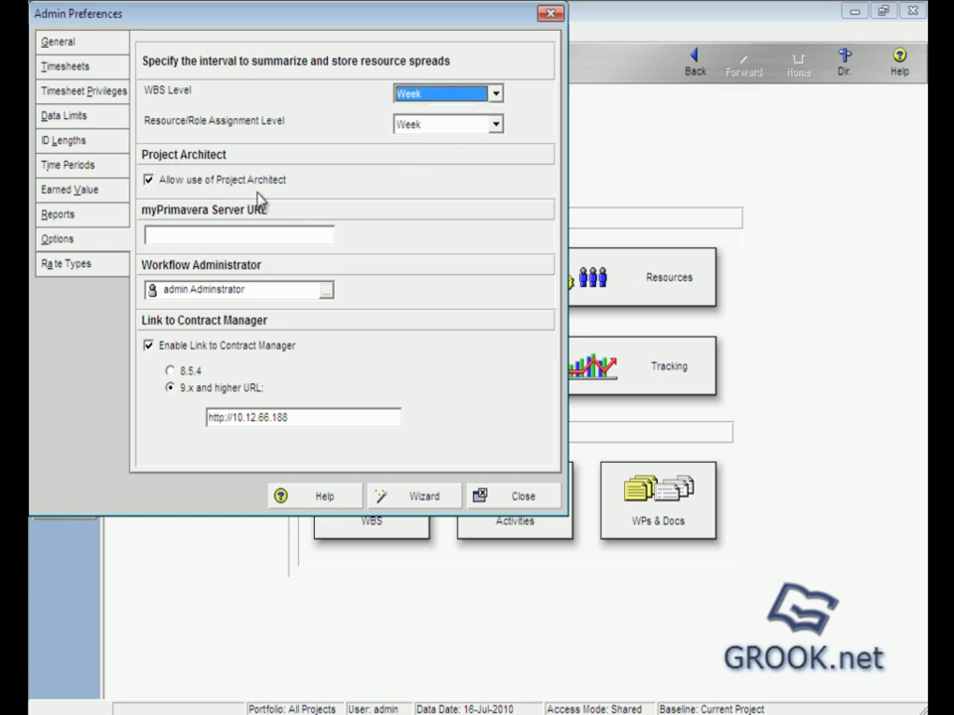
# Inspect the myPrimavera server URL field and the users available as workflow administrator, leaving the selection list without choosing one
pyautogui.click(219, 233)
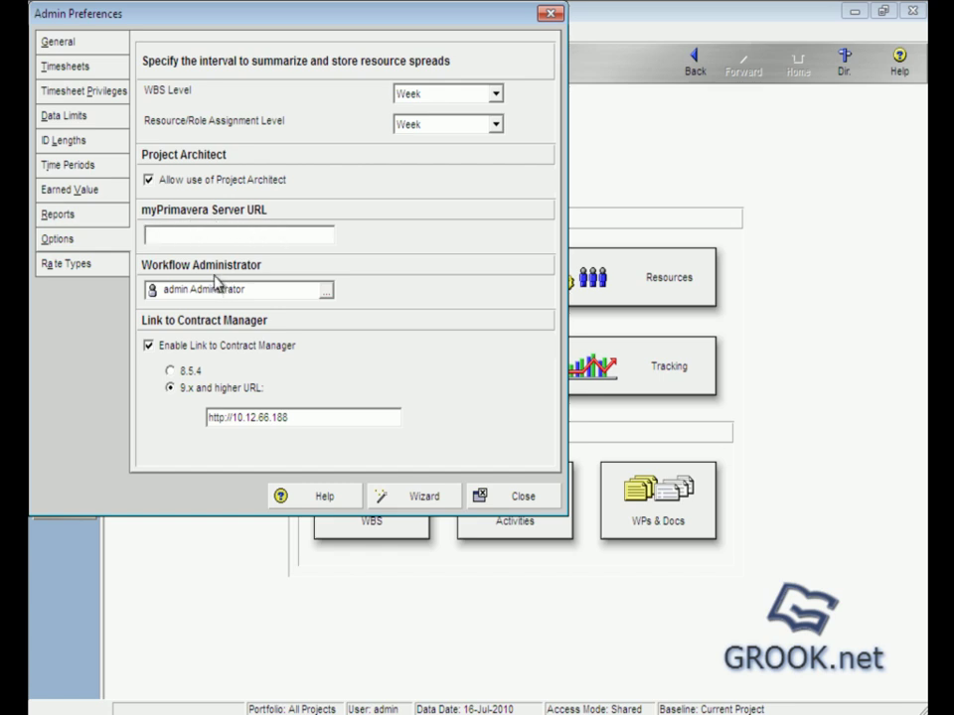
pyautogui.click(328, 292)
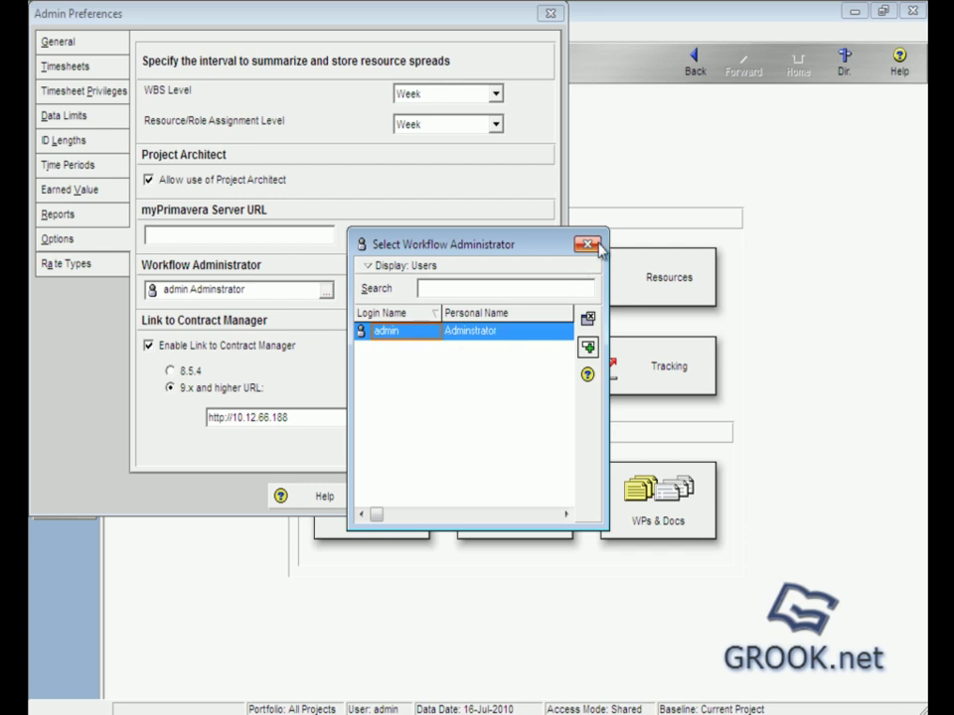
pyautogui.click(587, 243)
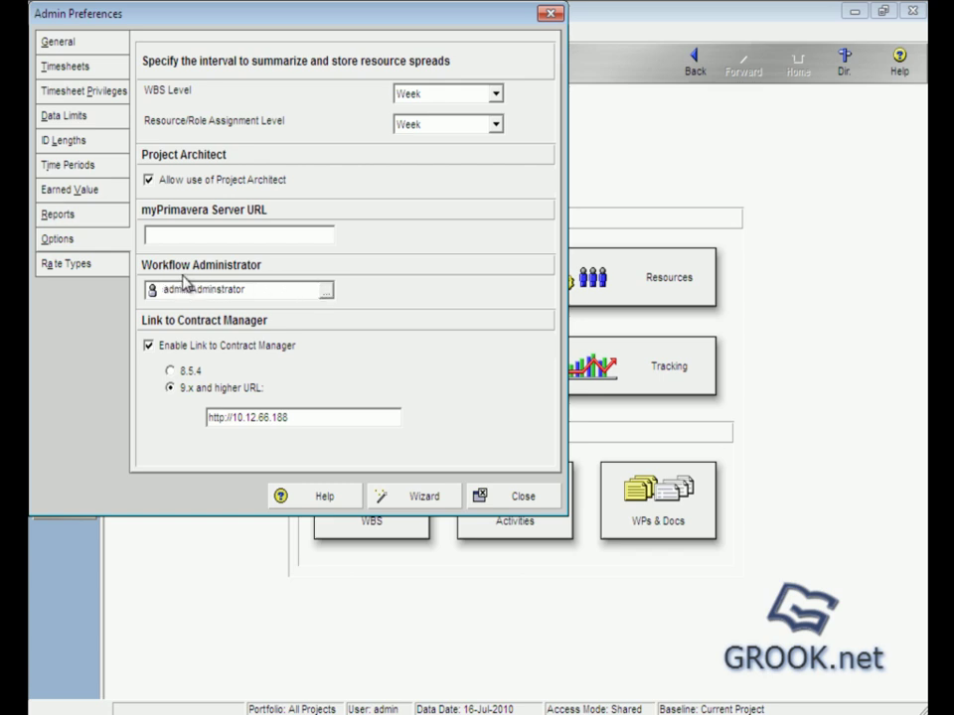
# Try disabling the Contract Manager link and using version 8.5.4, and return to the enabled link with the 9.x and higher URL
pyautogui.click(149, 347)
pyautogui.click(149, 348)
pyautogui.click(170, 371)
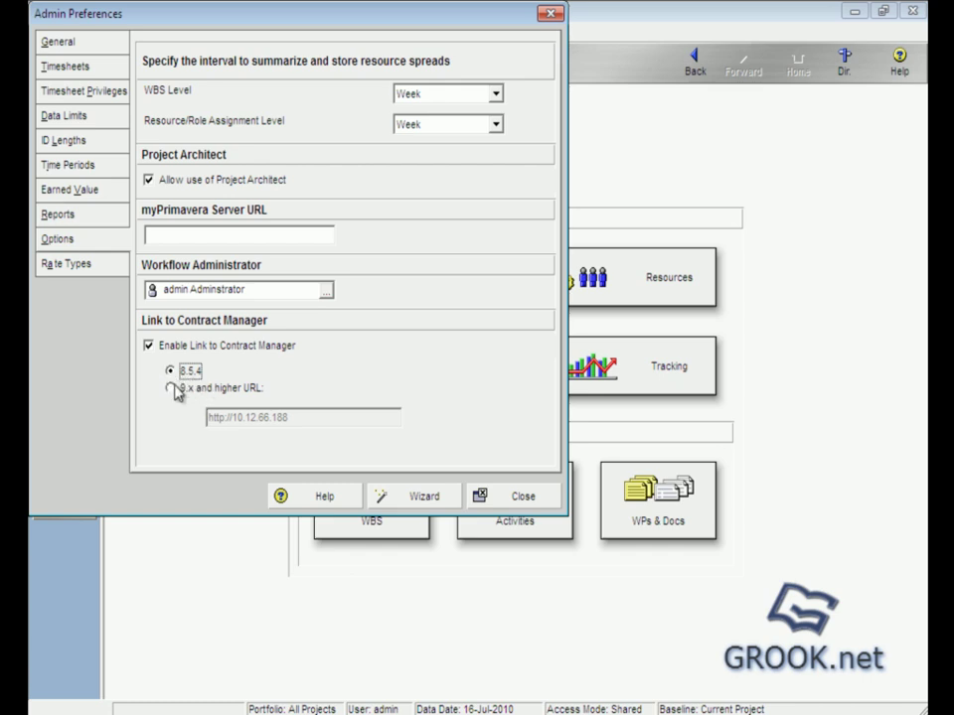
pyautogui.click(171, 389)
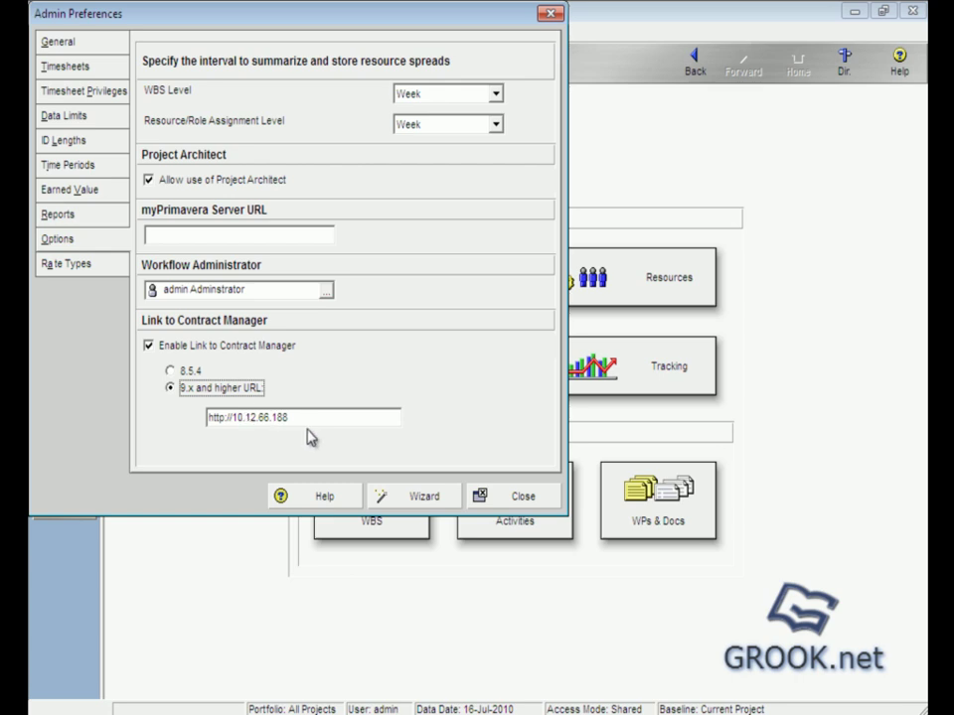
pyautogui.doubleClick(261, 419)
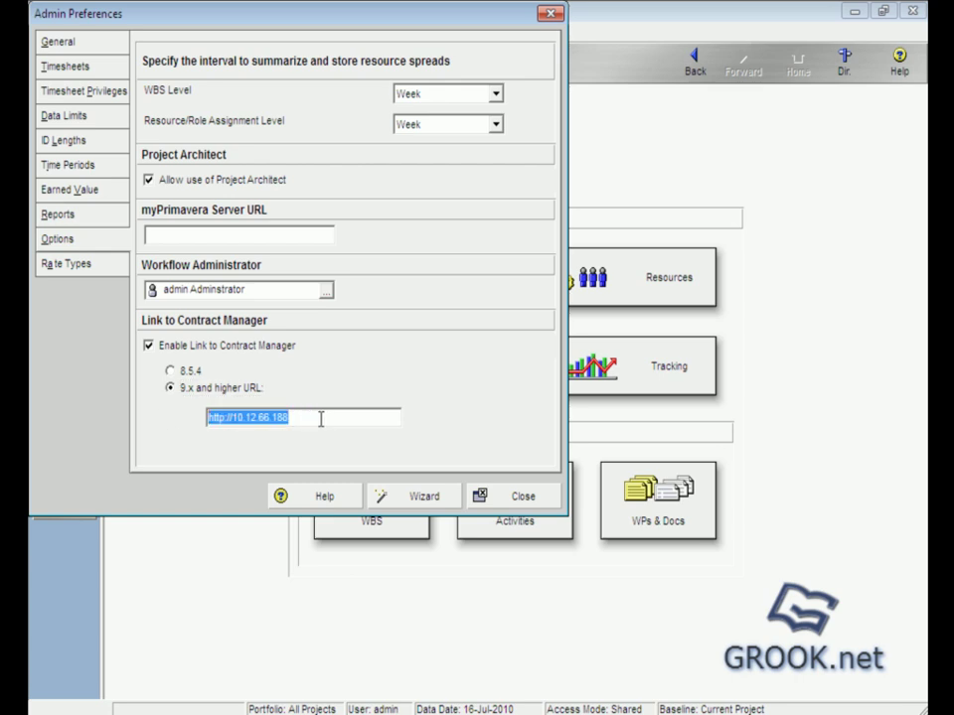
pyautogui.click(268, 417)
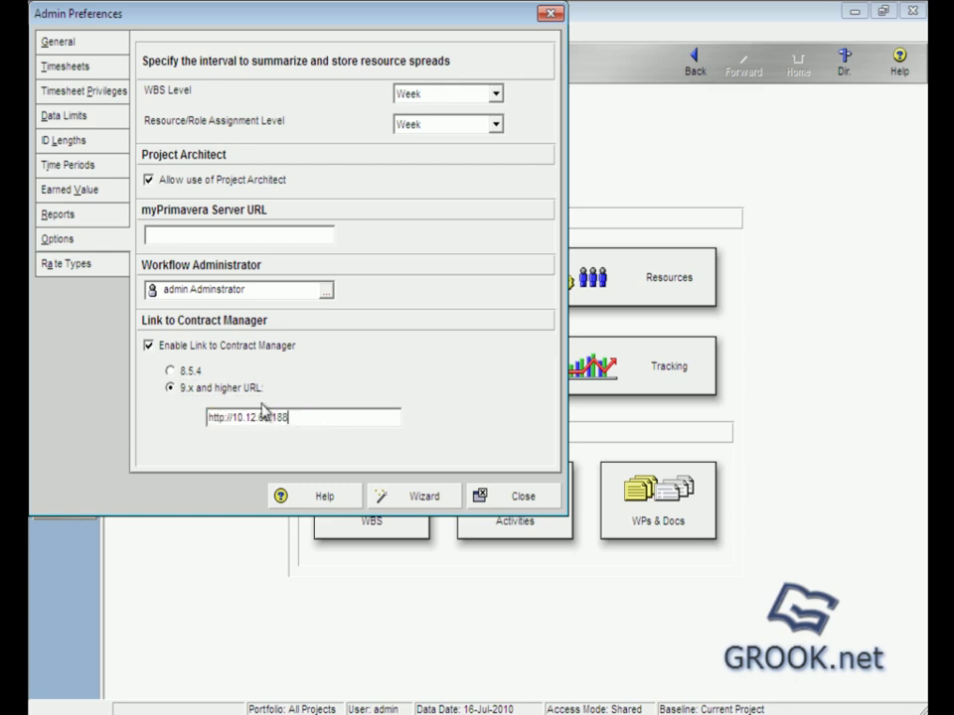
# Review the default and user-defined titles of the resource and role rate types, and close the admin preferences
pyautogui.click(70, 266)
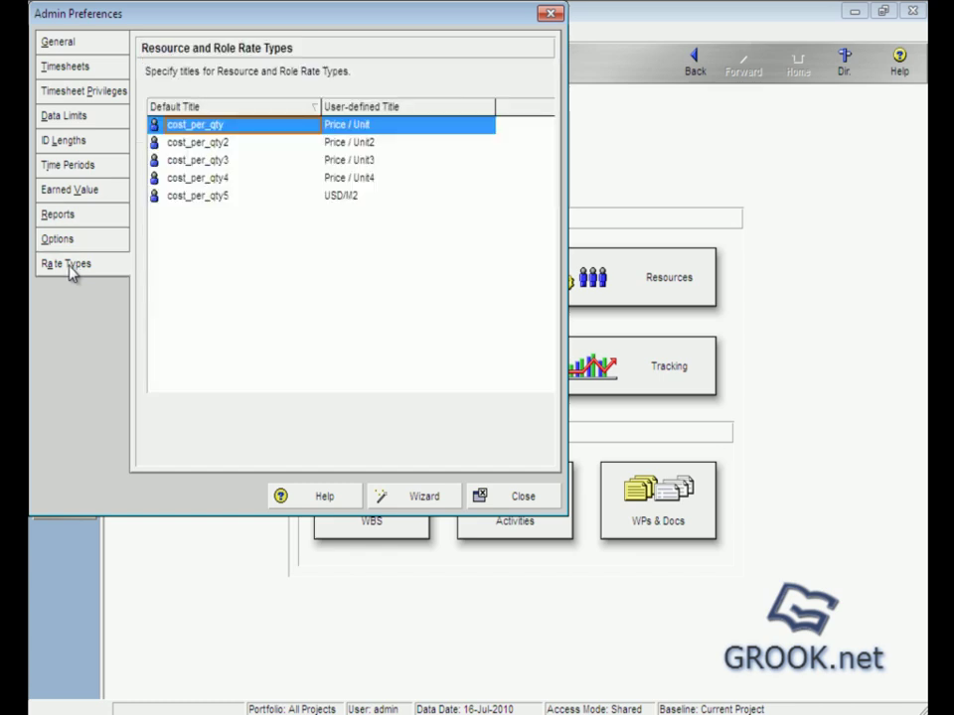
pyautogui.click(197, 142)
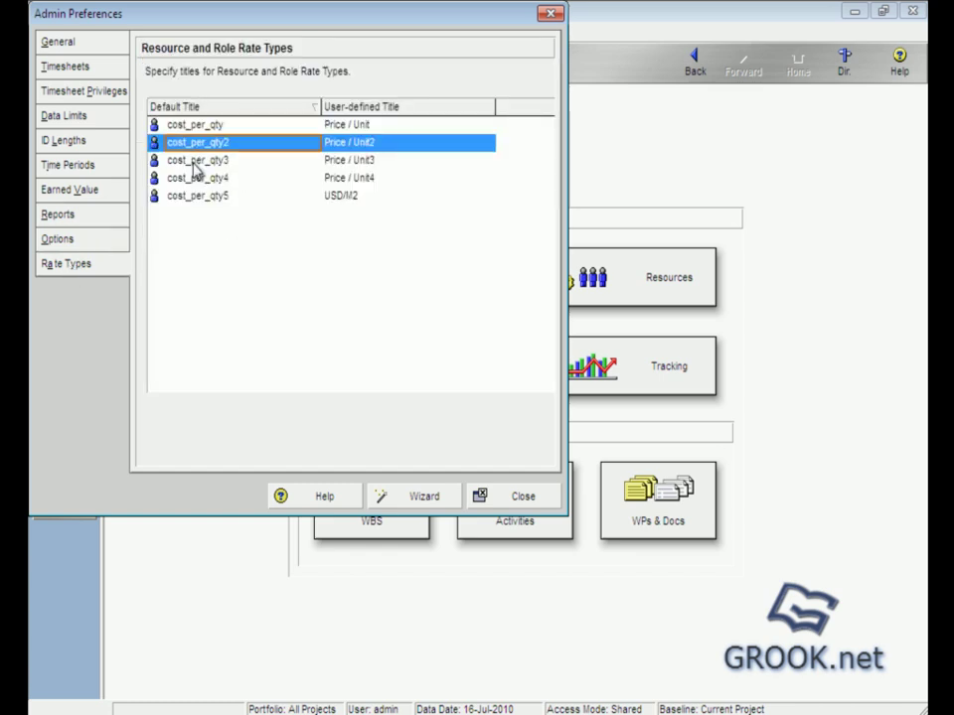
pyautogui.click(202, 160)
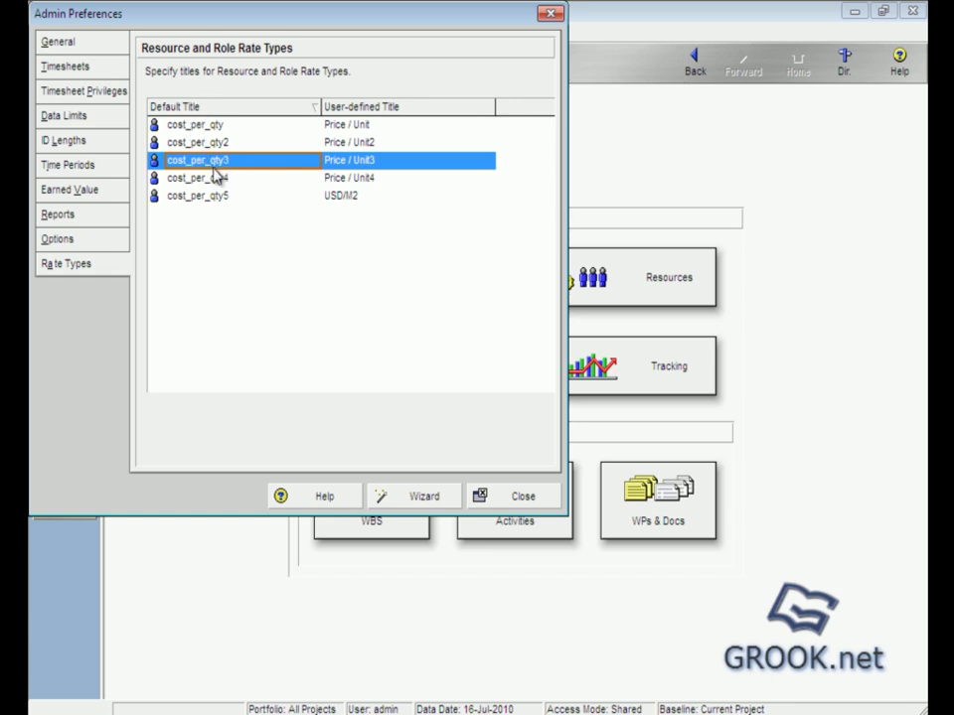
pyautogui.click(197, 124)
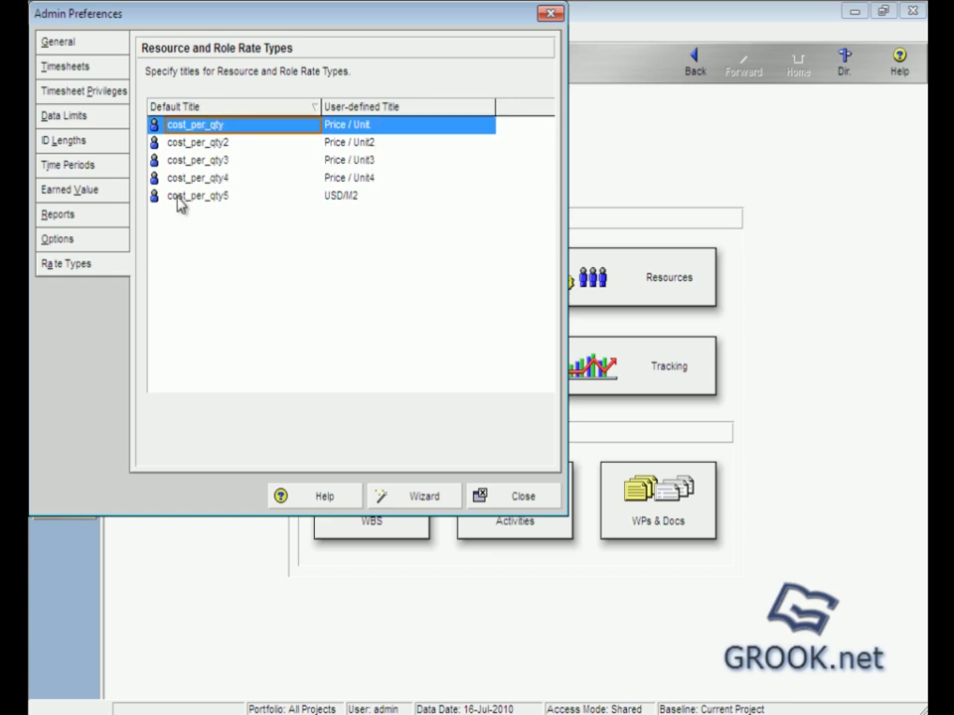
pyautogui.click(333, 198)
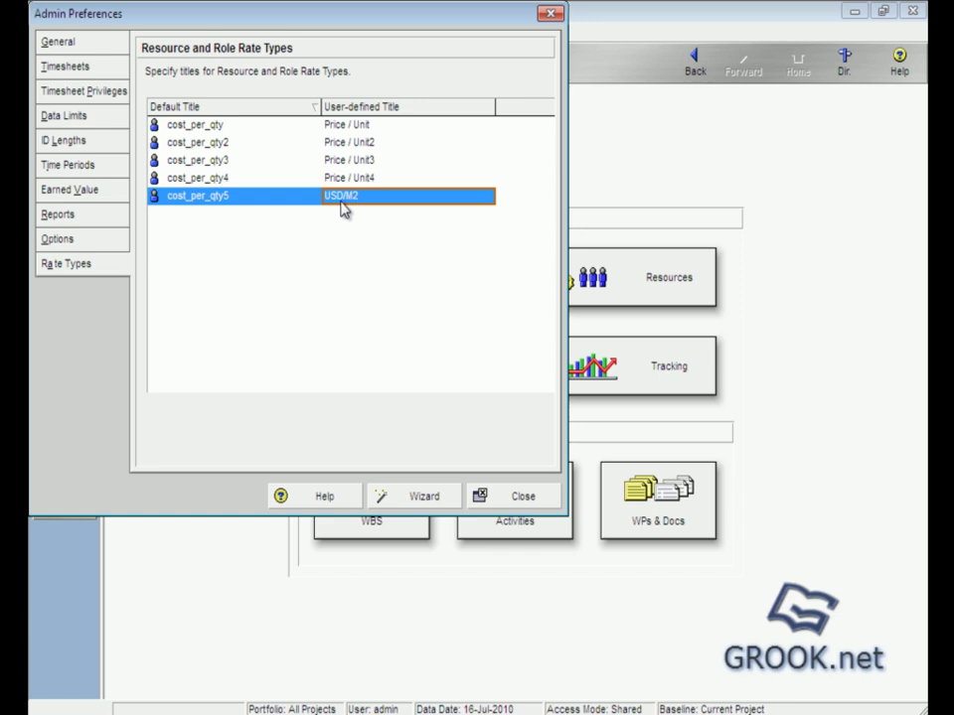
pyautogui.click(523, 500)
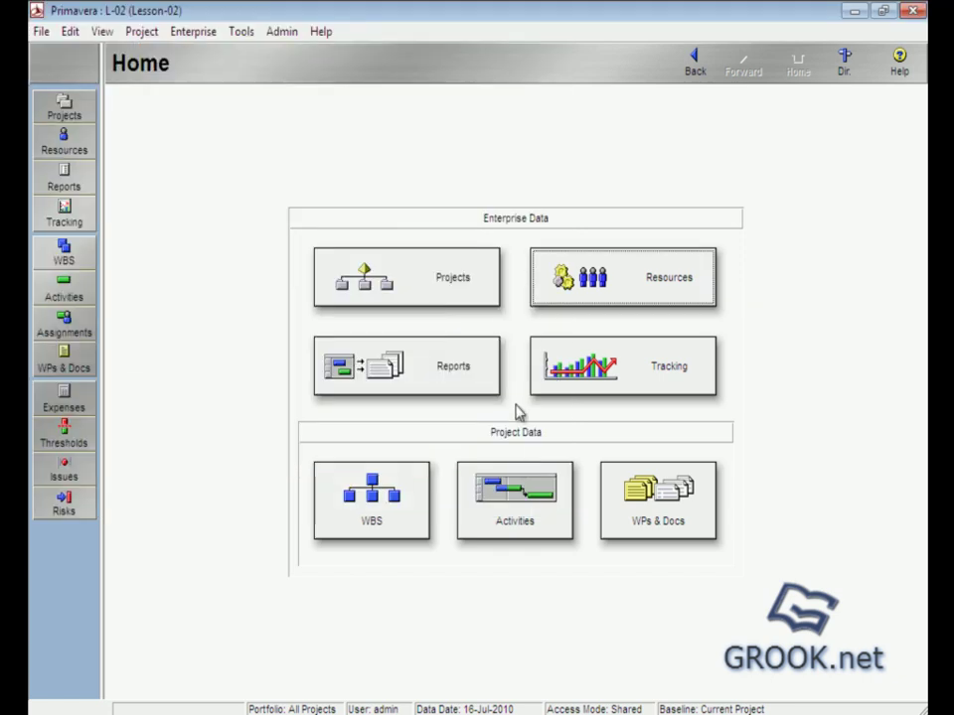